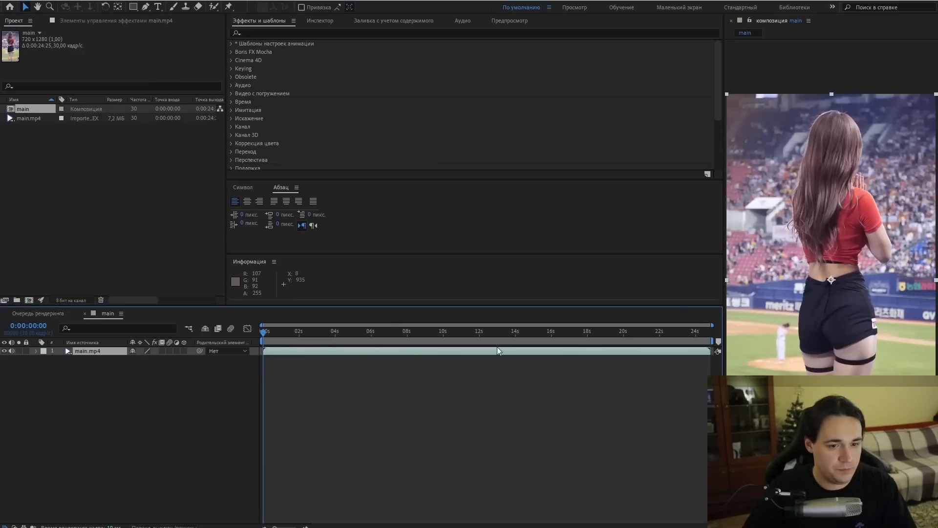
Limit the main composition's work area to about 8–16 s and move the playhead to 0:00:10:16 to check the footage.
{"action": "mouse_move", "coordinate": [258, 341]}
{"action": "left_mouse_down"}
{"action": "mouse_move", "coordinate": [427, 340]}
{"action": "mouse_move", "coordinate": [403, 340]}
{"action": "left_mouse_up"}
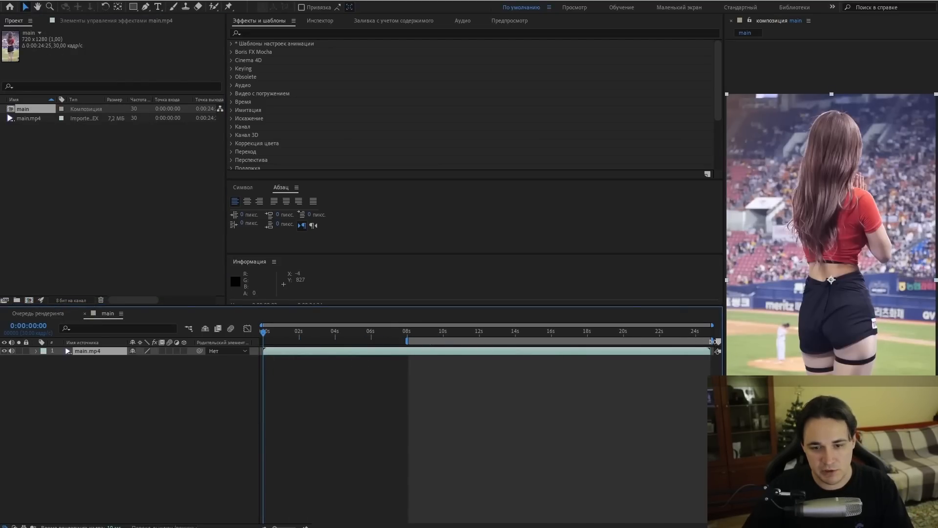
{"action": "left_click_drag", "start_coordinate": [712, 341], "coordinate": [528, 339]}
{"action": "key", "text": "space"}
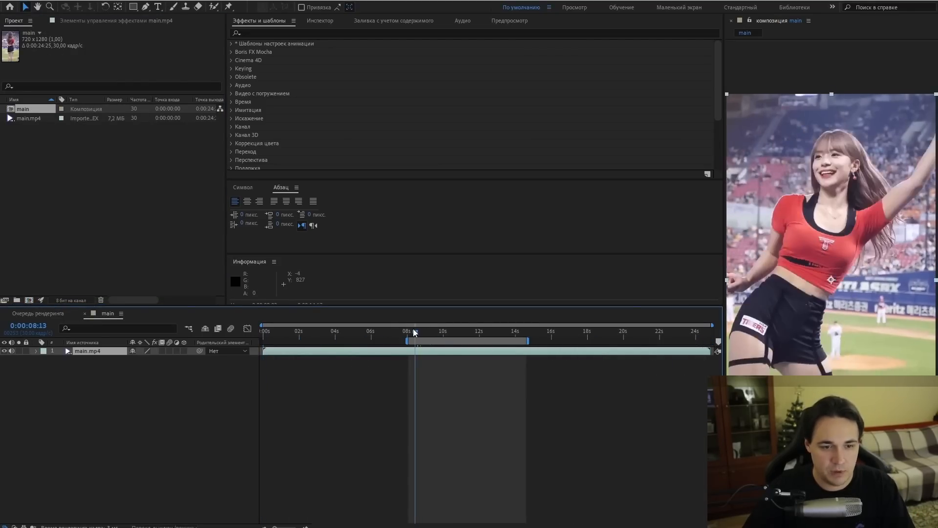
{"action": "mouse_move", "coordinate": [453, 330]}
{"action": "left_mouse_down"}
{"action": "mouse_move", "coordinate": [555, 325]}
{"action": "mouse_move", "coordinate": [559, 340]}
{"action": "left_mouse_up"}
{"action": "left_click_drag", "start_coordinate": [419, 330], "coordinate": [453, 331]}
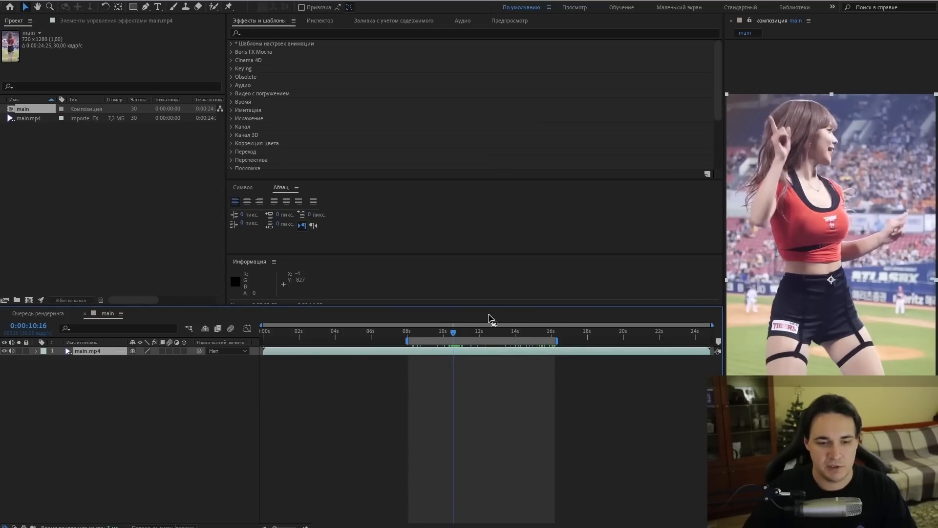
Set the main composition's frame rate to 15 fps in its composition settings.
{"action": "right_click", "coordinate": [35, 110]}
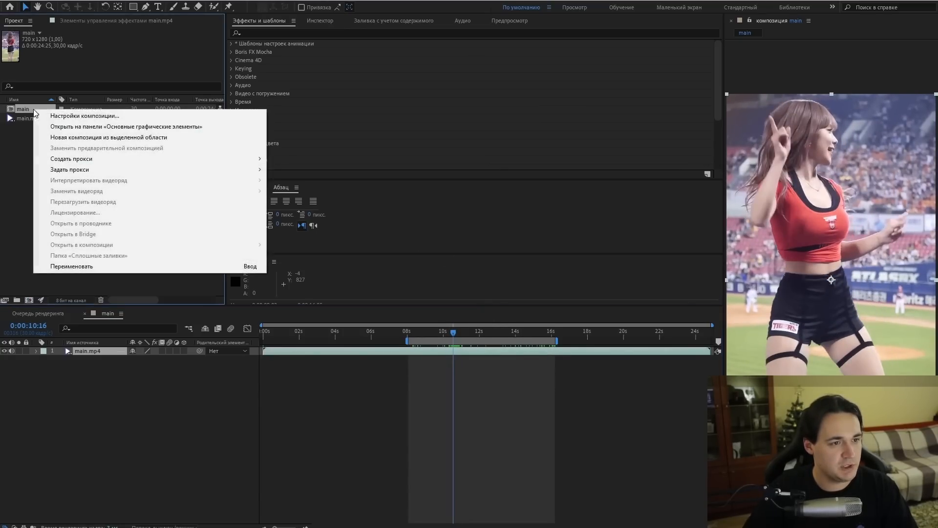
{"action": "left_click", "coordinate": [41, 117]}
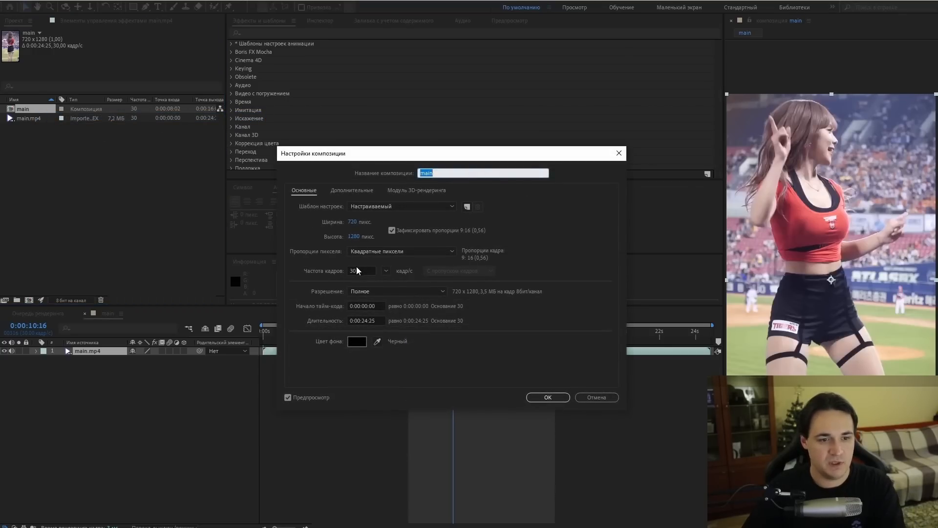
{"action": "left_click_drag", "start_coordinate": [358, 271], "coordinate": [328, 274]}
{"action": "key", "text": "Up"}
{"action": "type", "text": "15"}
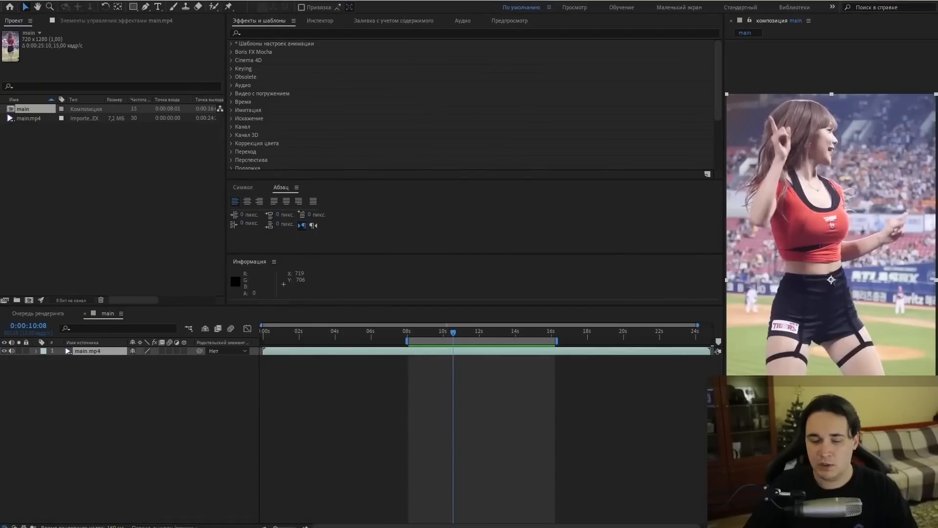
Add the main composition to the render queue and set its output format to PNG sequence (Эпизод PNG).
{"action": "left_click", "coordinate": [37, 144]}
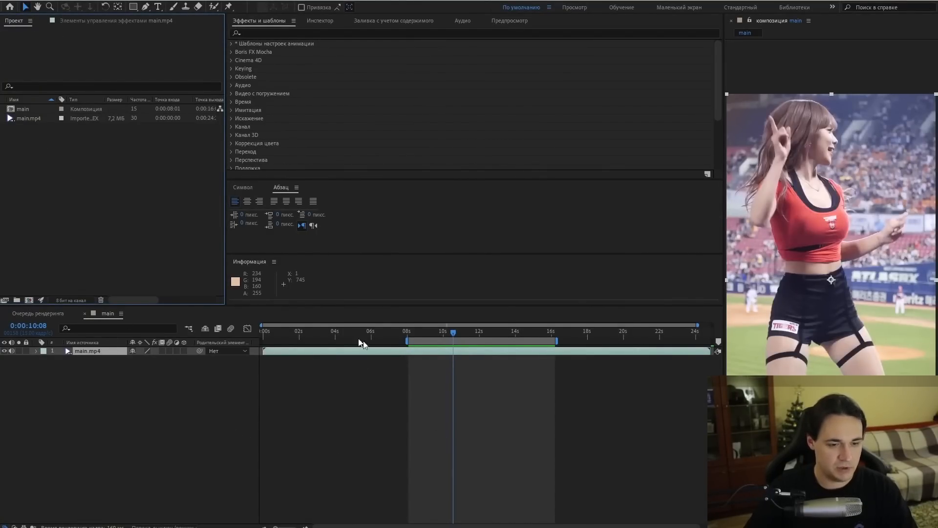
{"action": "left_click", "coordinate": [97, 362]}
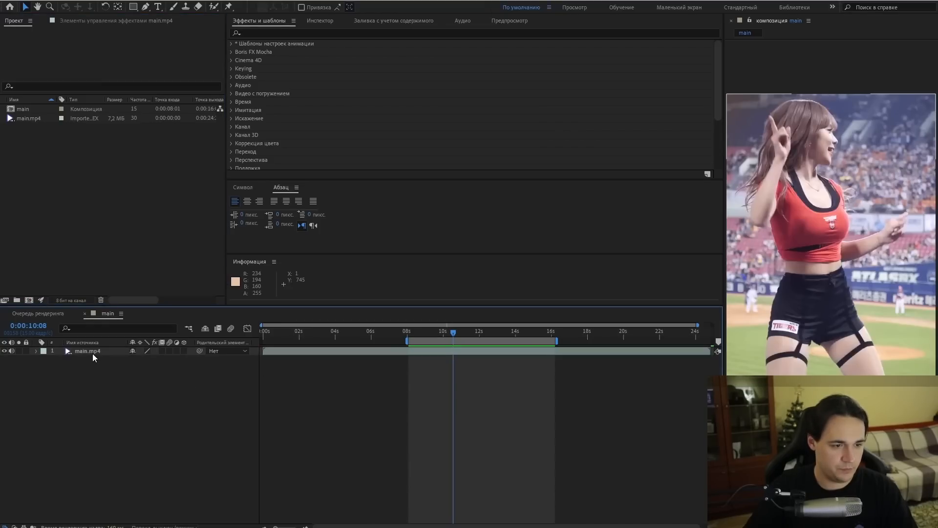
{"action": "left_click", "coordinate": [94, 353]}
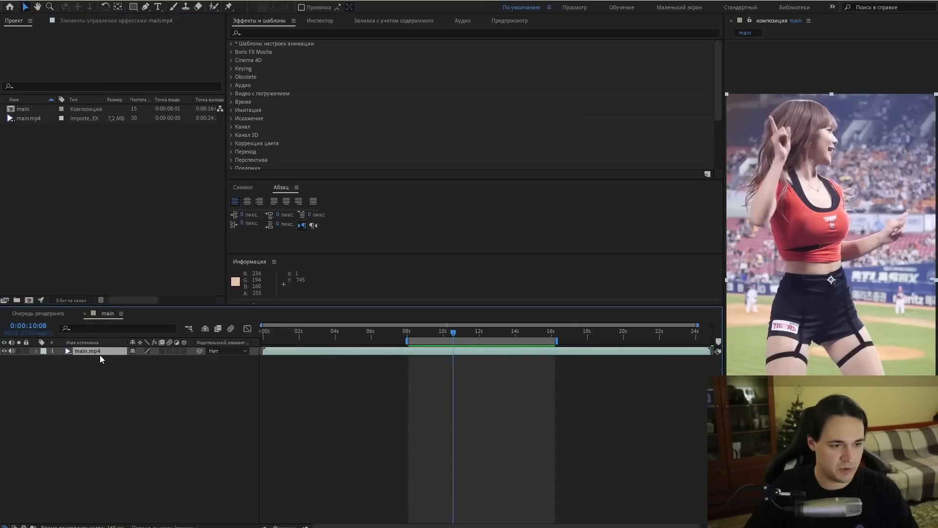
{"action": "key", "text": "ctrl+m"}
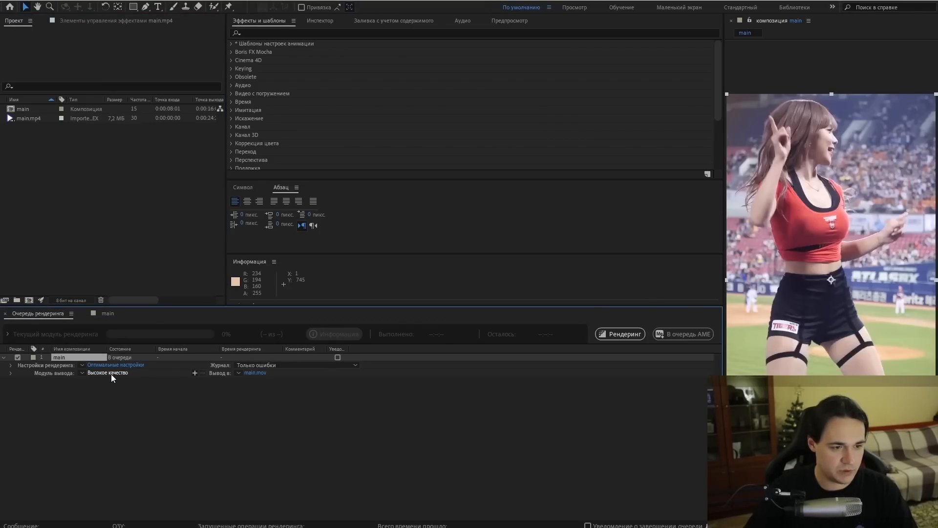
{"action": "left_click", "coordinate": [111, 373]}
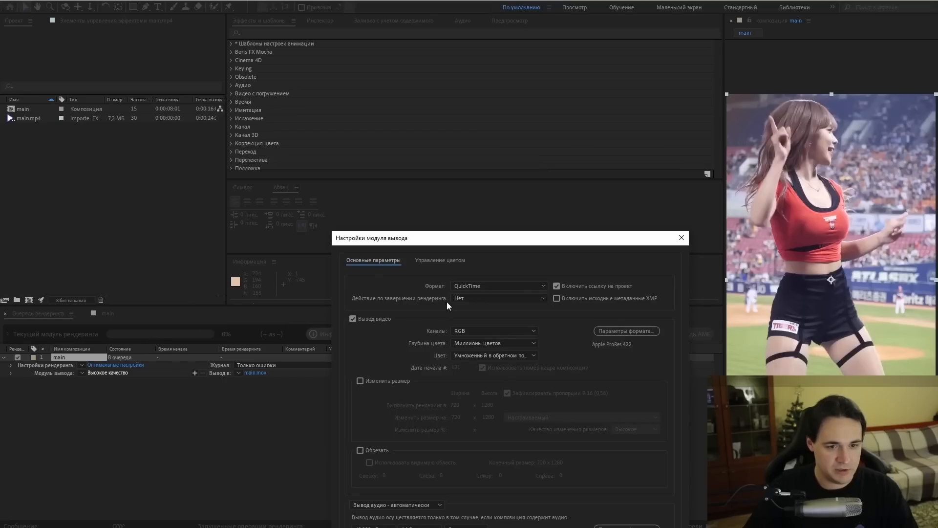
{"action": "left_click", "coordinate": [493, 286]}
{"action": "left_click", "coordinate": [494, 393]}
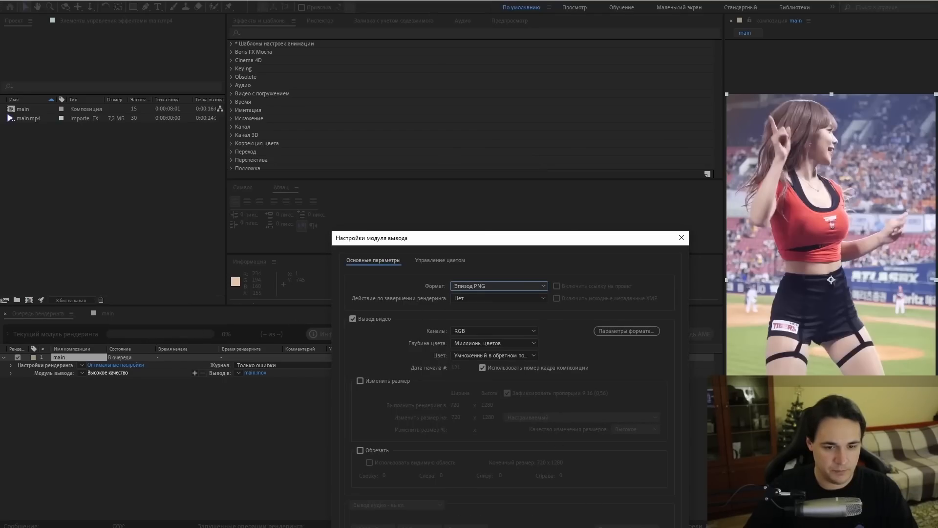
{"action": "key", "text": "Return"}
Save the output as main_[#####].png in the main subfolder and render the sequence, allowing existing files to be overwritten.
{"action": "left_click", "coordinate": [262, 373]}
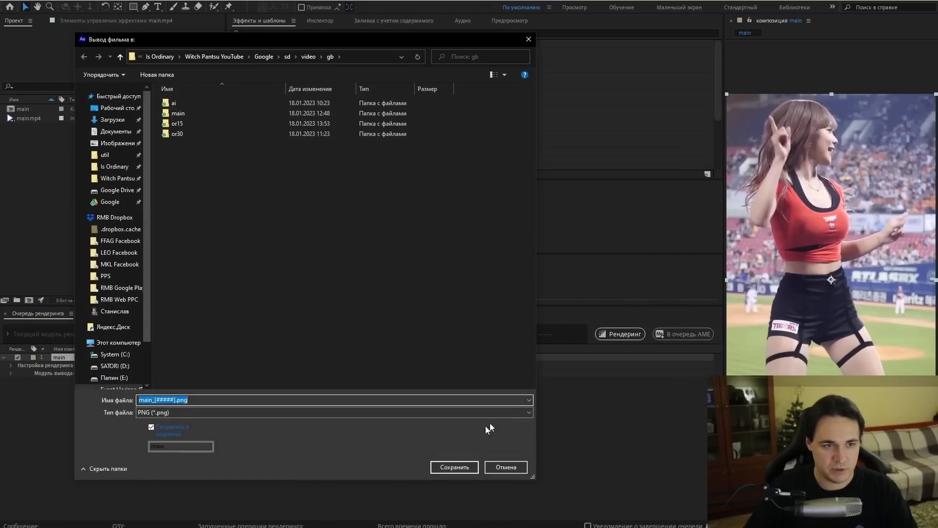
{"action": "left_click", "coordinate": [455, 466]}
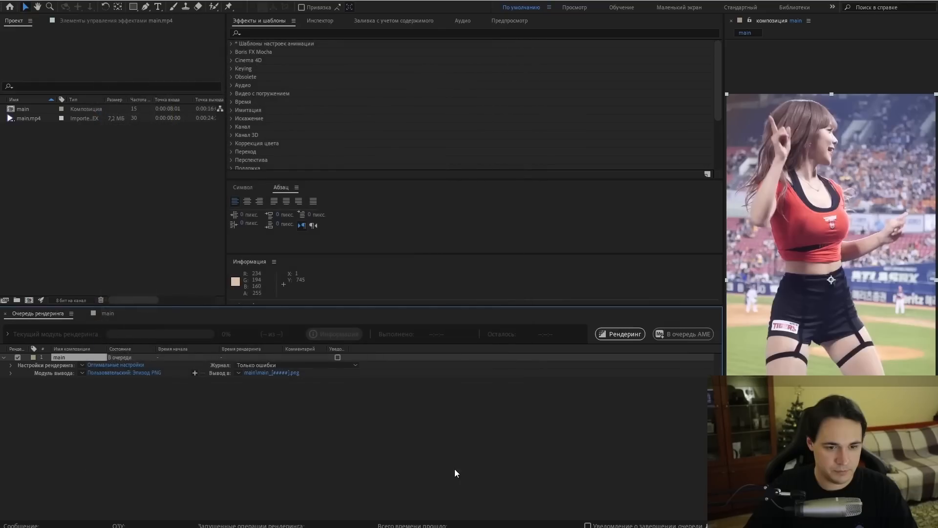
{"action": "left_click", "coordinate": [616, 334]}
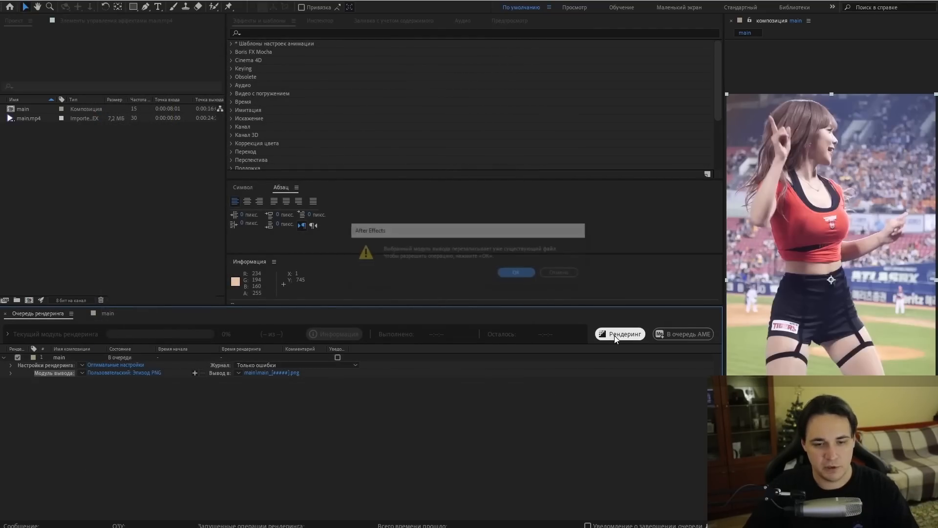
{"action": "left_click", "coordinate": [513, 272]}
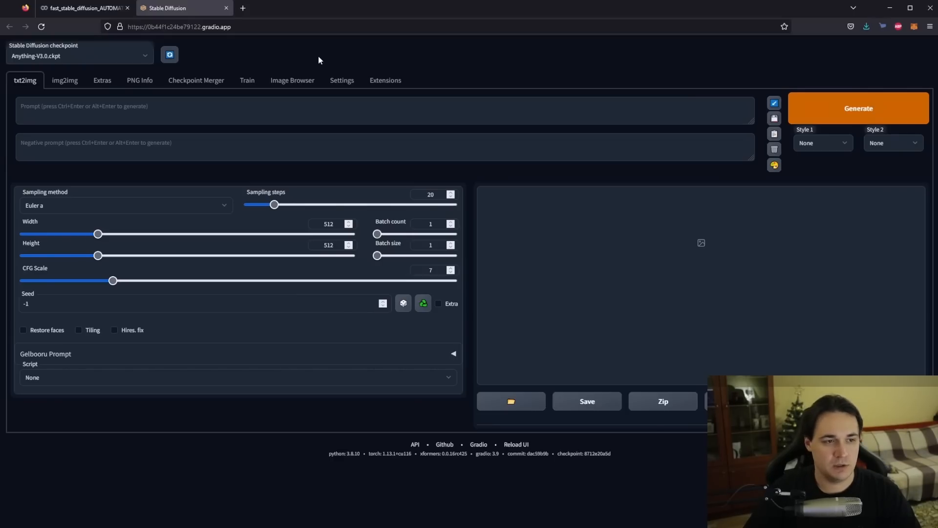
Switch to the Stable Diffusion web UI and load a frame of the dancer as the img2img source image.
{"action": "left_click", "coordinate": [71, 87]}
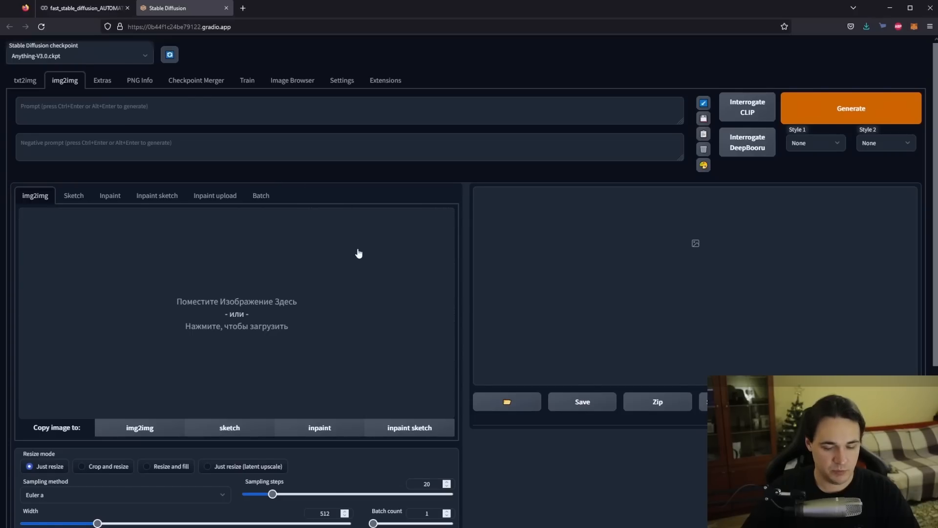
{"action": "scroll", "coordinate": [462, 372], "scroll_direction": "down", "scroll_amount": 1}
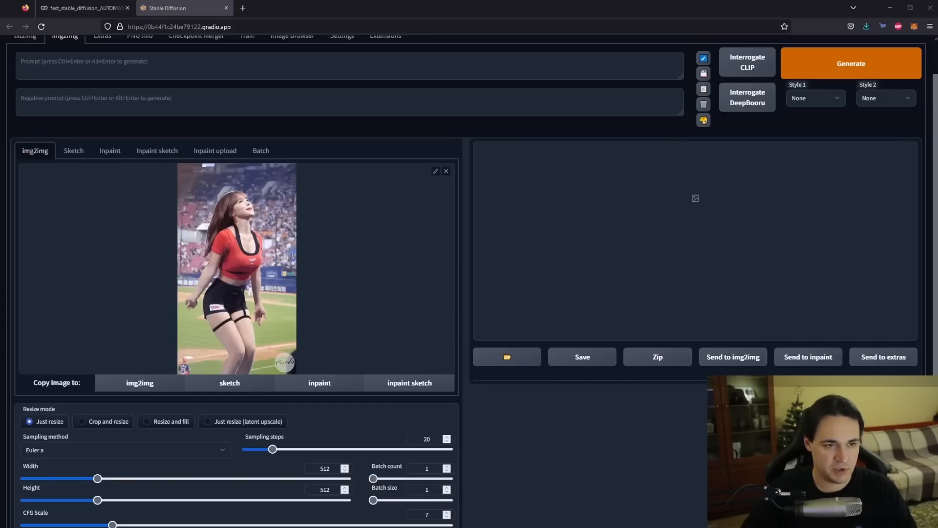
{"action": "scroll", "coordinate": [469, 264], "scroll_direction": "down", "scroll_amount": 2}
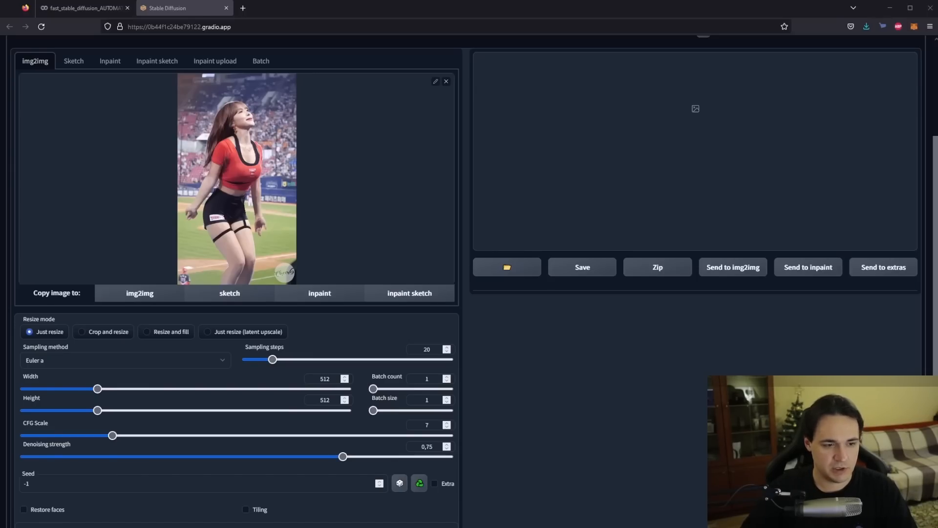
Set the img2img output size to 720 wide by 1280 high with the Crop and resize mode.
{"action": "scroll", "coordinate": [469, 279], "scroll_direction": "down", "scroll_amount": 1}
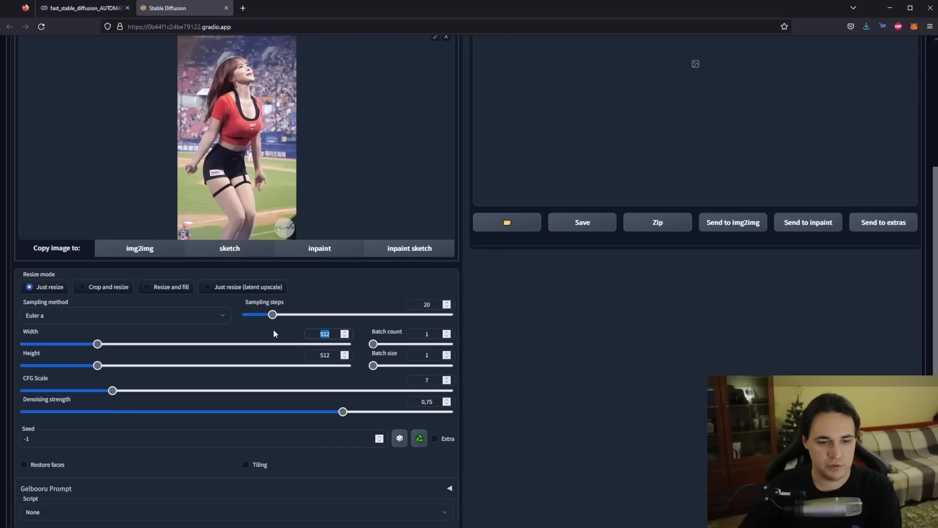
{"action": "double_click", "coordinate": [325, 334]}
{"action": "type", "text": "723"}
{"action": "key", "text": "BackSpace"}
{"action": "type", "text": "0"}
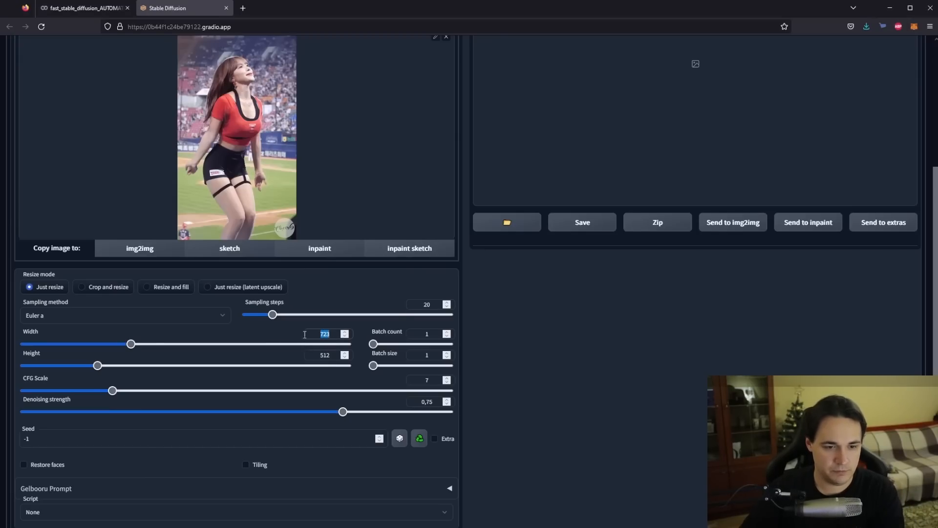
{"action": "double_click", "coordinate": [325, 355]}
{"action": "type", "text": "1280"}
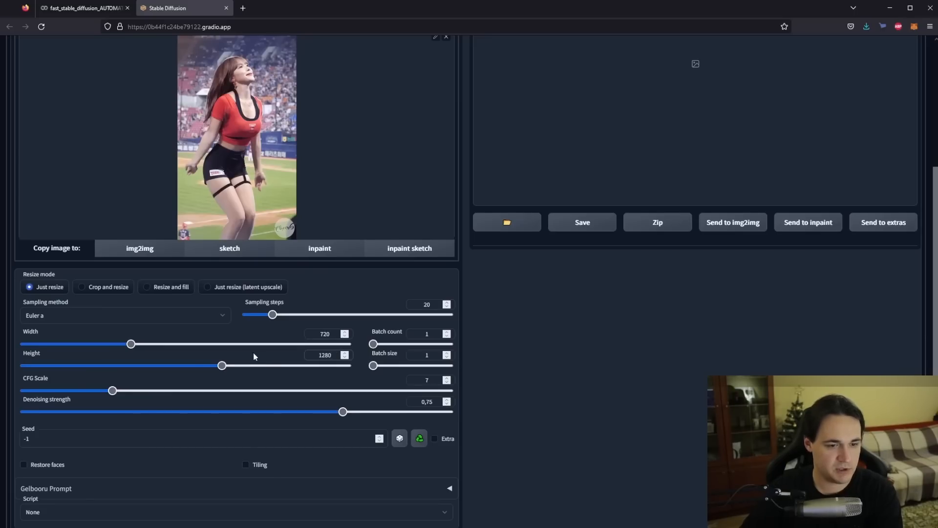
{"action": "left_click", "coordinate": [92, 291]}
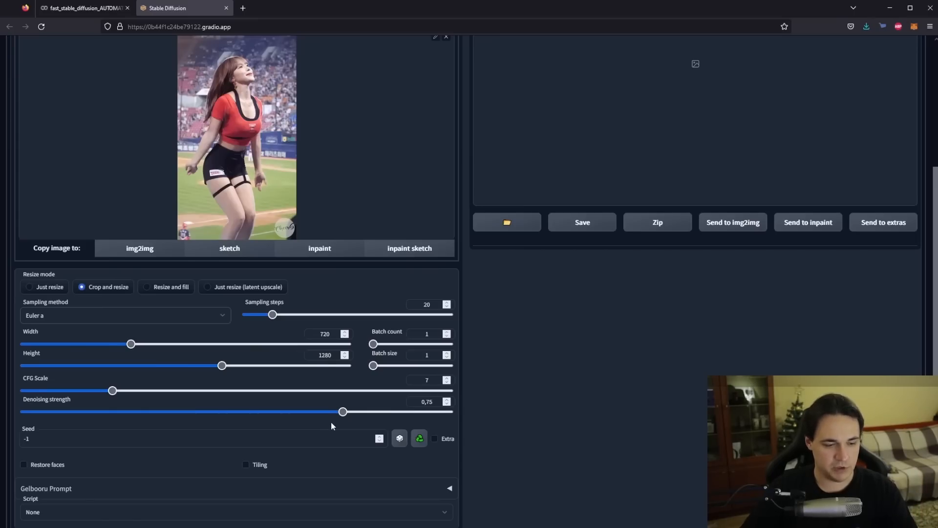
Set the img2img CFG Scale to 11.
{"action": "double_click", "coordinate": [427, 380]}
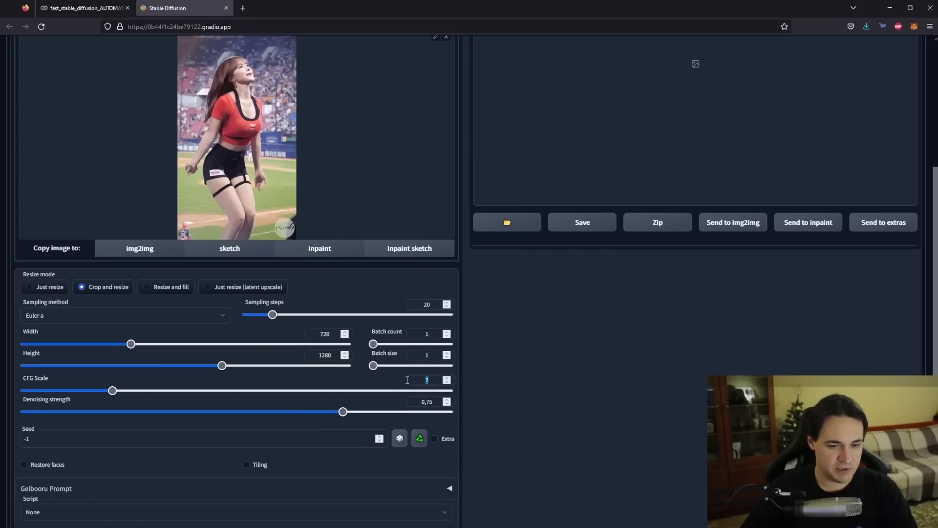
{"action": "type", "text": "11"}
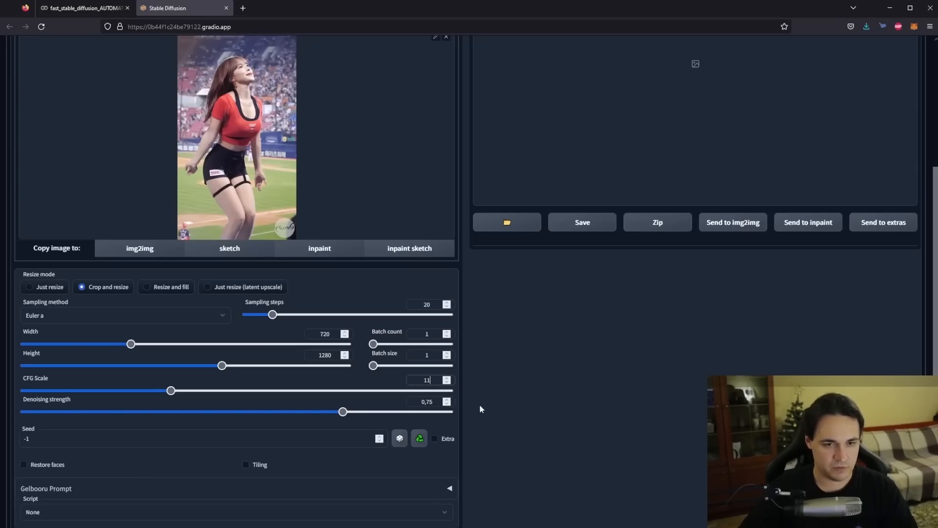
{"action": "scroll", "coordinate": [474, 400], "scroll_direction": "up", "scroll_amount": 2}
{"action": "scroll", "coordinate": [497, 409], "scroll_direction": "up", "scroll_amount": 2}
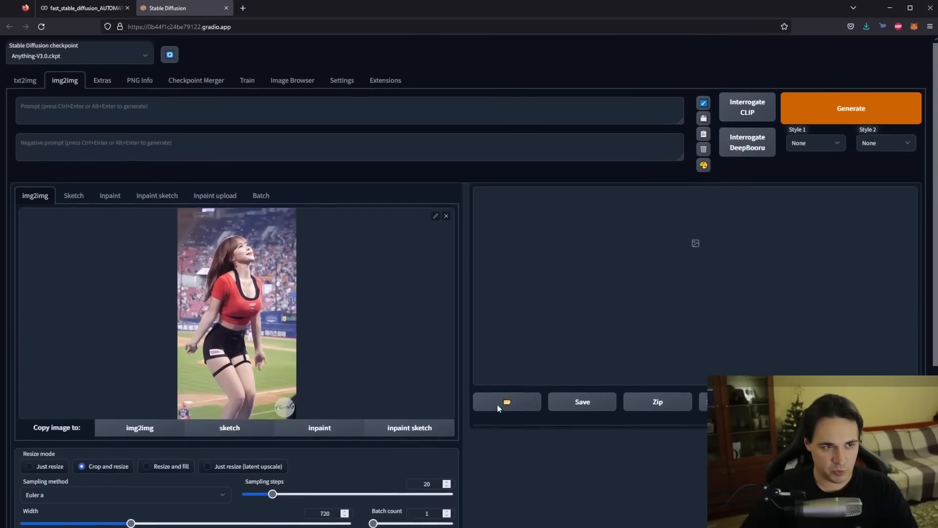
Set the denoising strength to 0.45.
{"action": "scroll", "coordinate": [532, 447], "scroll_direction": "down", "scroll_amount": 2}
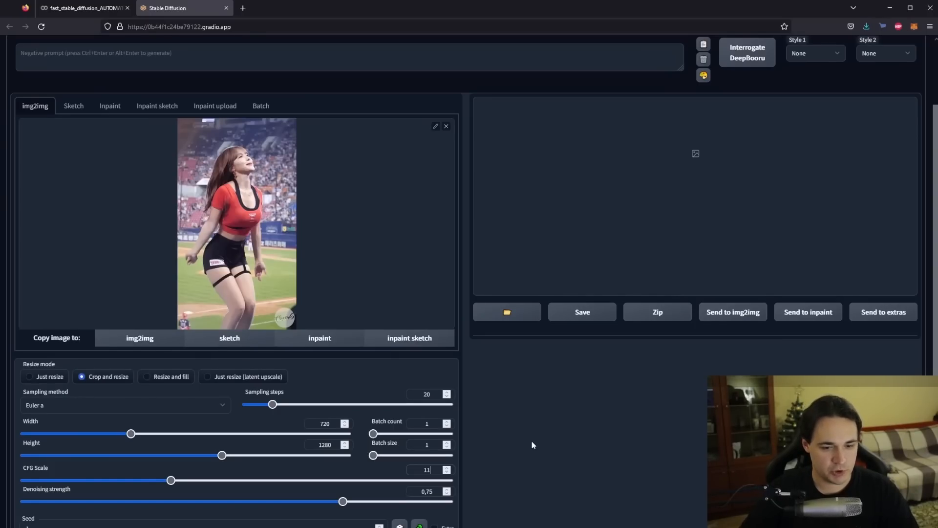
{"action": "scroll", "coordinate": [532, 441], "scroll_direction": "down", "scroll_amount": 3}
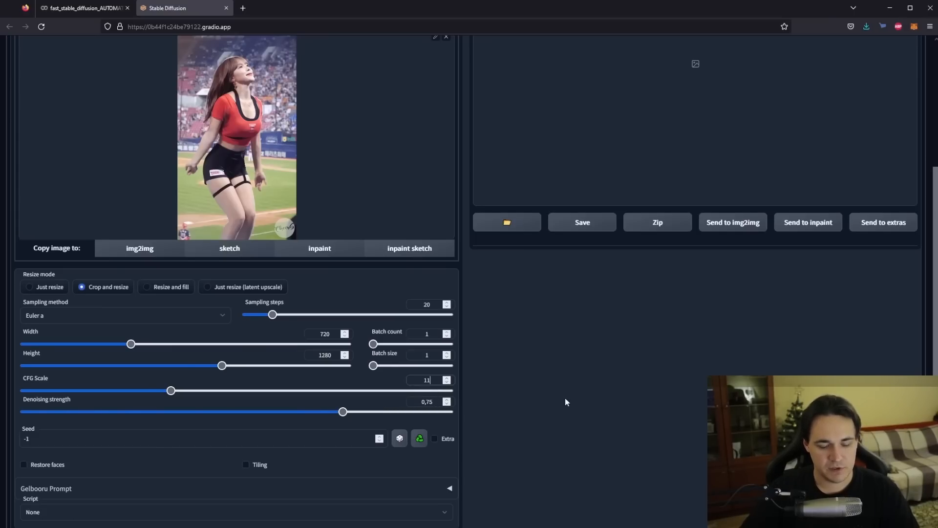
{"action": "left_click_drag", "start_coordinate": [434, 401], "coordinate": [425, 401]}
{"action": "type", "text": "5"}
{"action": "key", "text": "BackSpace"}
{"action": "type", "text": "46"}
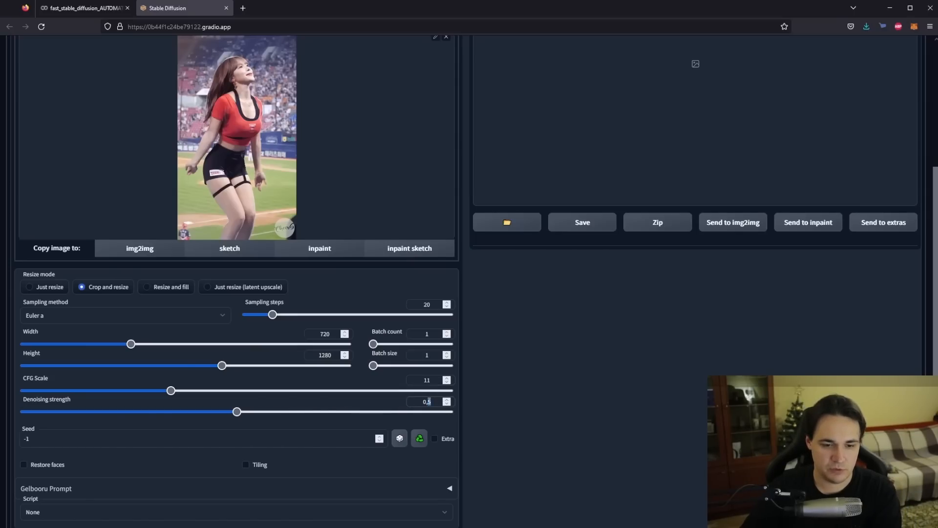
{"action": "key", "text": "BackSpace"}
{"action": "type", "text": "5"}
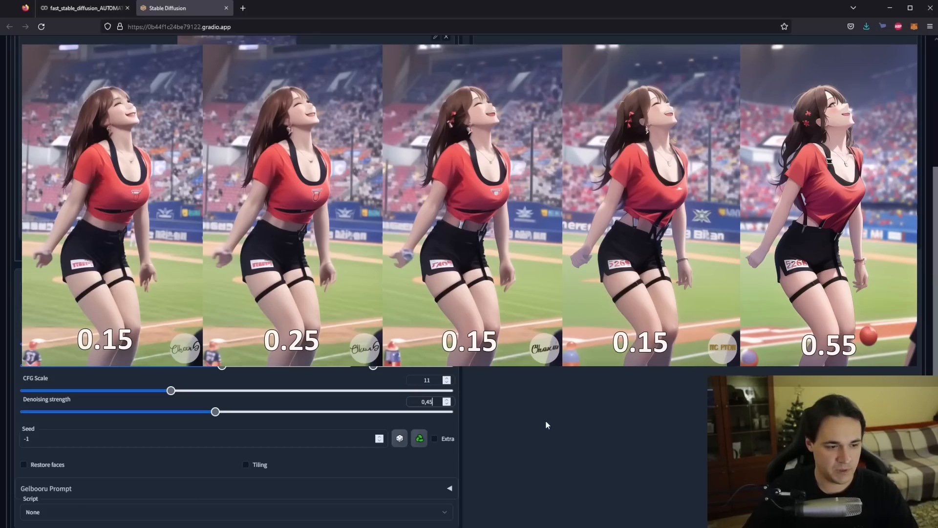
Fill the negative prompt with a quality and anatomy exclusion list starting "lowres, bad anatomy, bad hands, text, error, missing fingers".
{"action": "scroll", "coordinate": [538, 421], "scroll_direction": "up", "scroll_amount": 5}
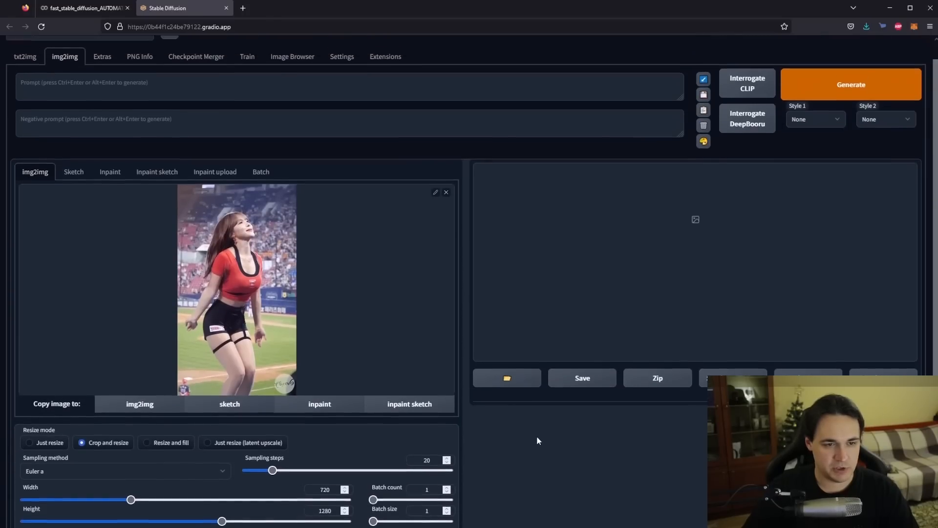
{"action": "scroll", "coordinate": [536, 441], "scroll_direction": "up", "scroll_amount": 1}
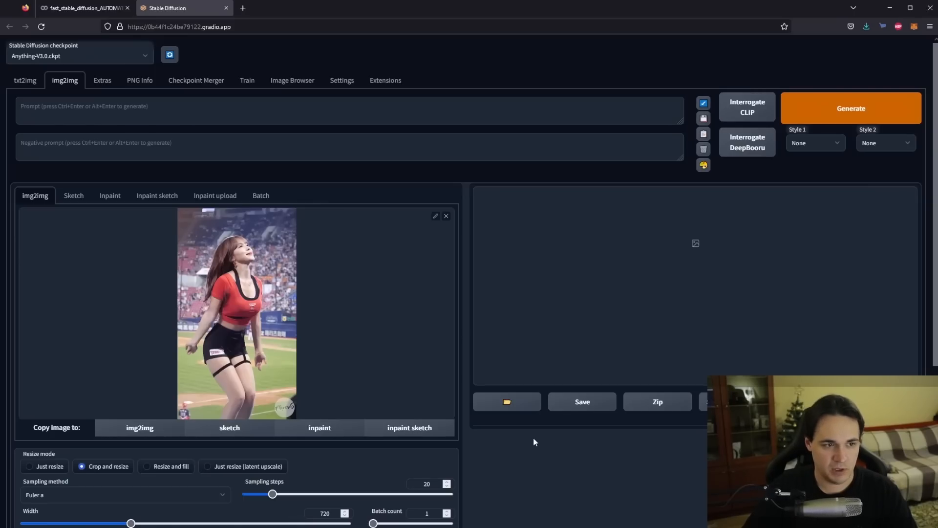
{"action": "left_click", "coordinate": [88, 149]}
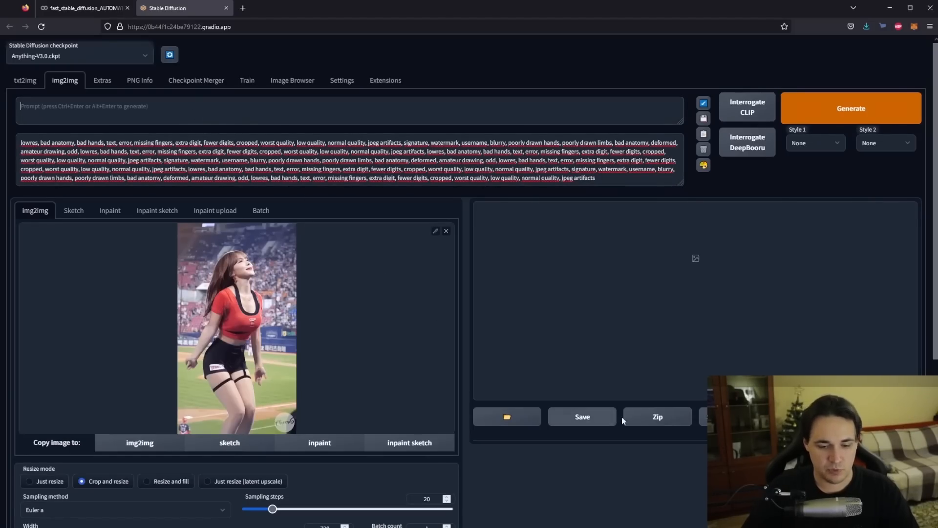
Open a new browser tab and search the web for "переводчик" to get an online translator.
{"action": "left_click", "coordinate": [243, 8]}
{"action": "type", "text": "gthtdjlxbr"}
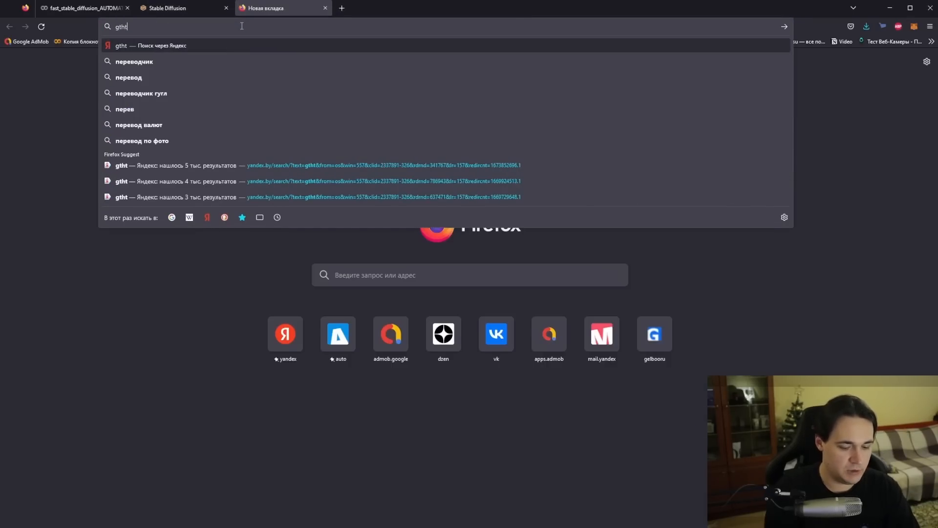
{"action": "key", "text": "Return"}
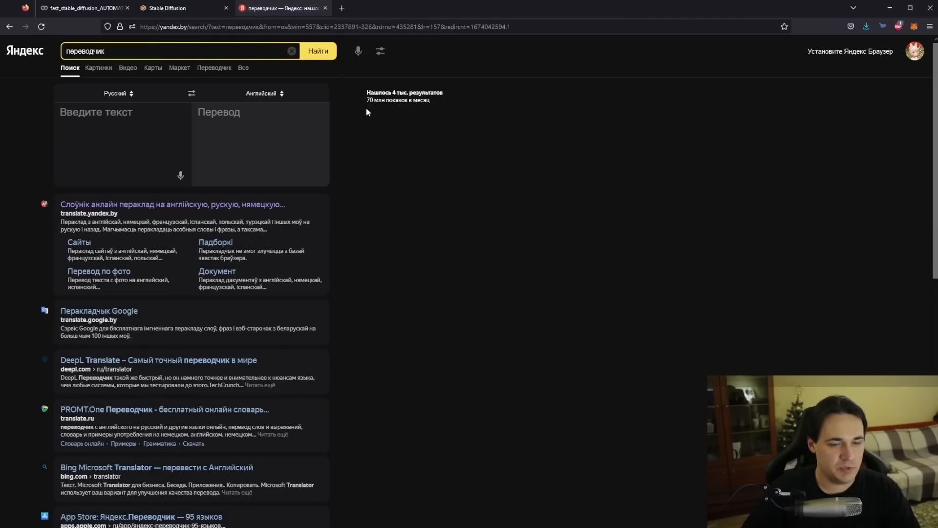
Start a Russian-to-English translation of the prompt with "девушка, танцует, каштановые средние волосы,".
{"action": "left_click", "coordinate": [185, 11]}
{"action": "left_click", "coordinate": [288, 12]}
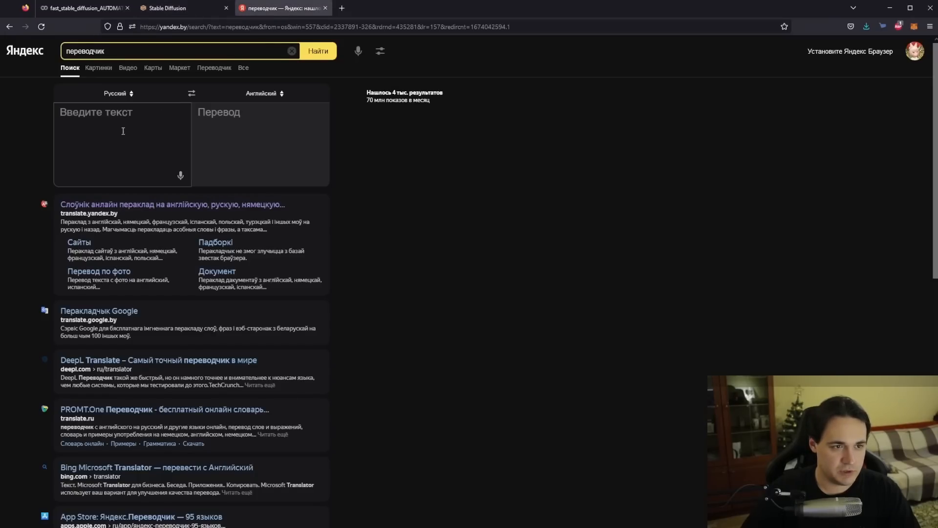
{"action": "left_click", "coordinate": [114, 137]}
{"action": "type", "text": "It"}
{"action": "key", "text": "BackSpace"}
{"action": "key", "text": "BackSpace"}
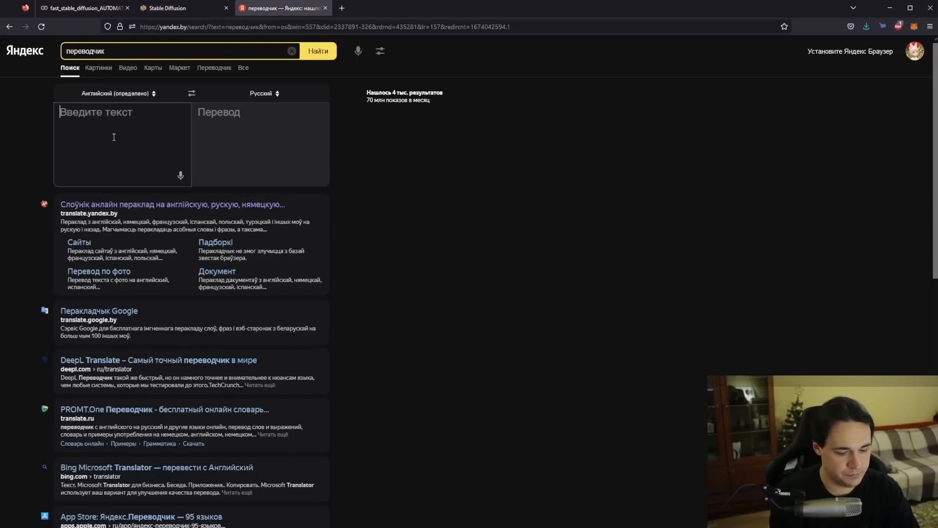
{"action": "type", "text": "девушка,"}
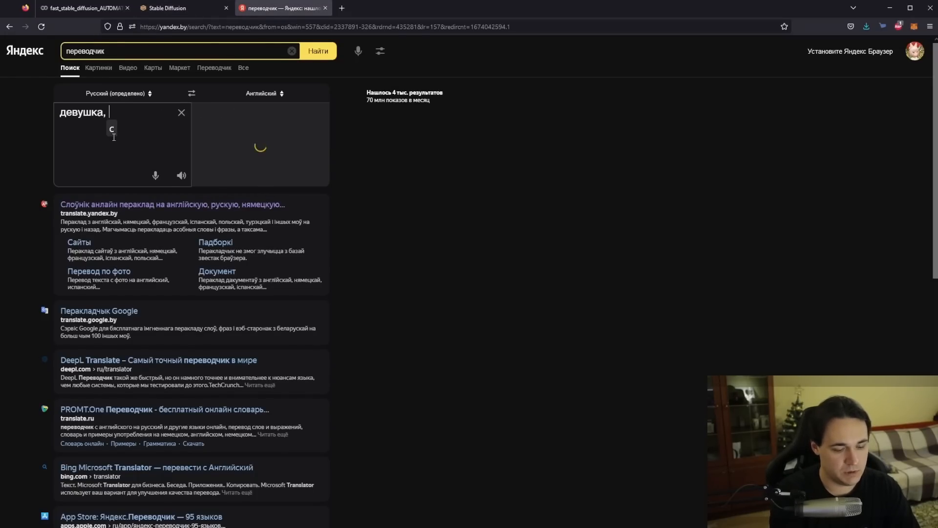
{"action": "type", "text": " танцует"}
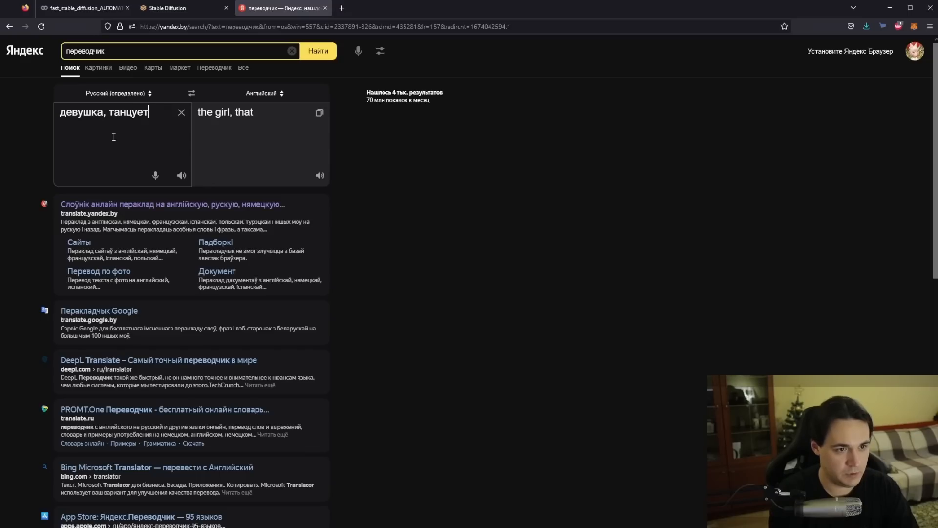
{"action": "type", "text": ", каш"}
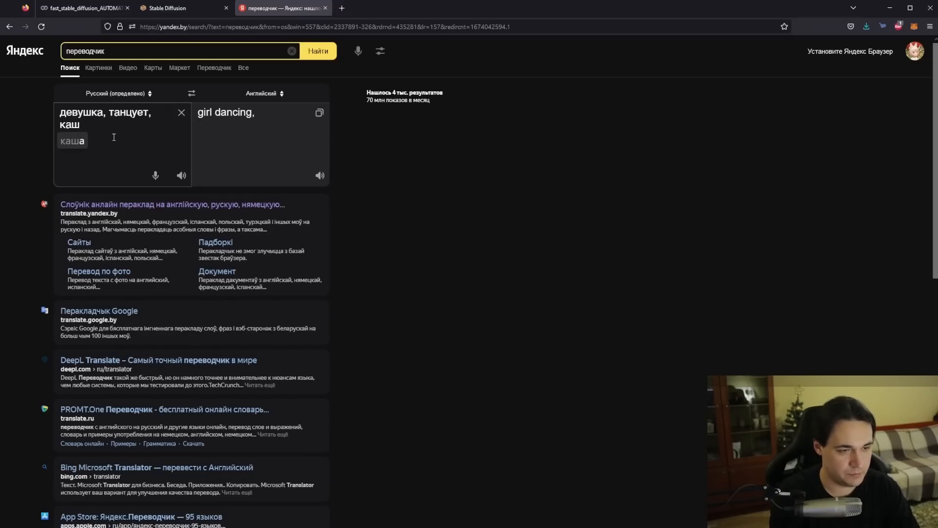
{"action": "type", "text": "тановые средние волосы,"}
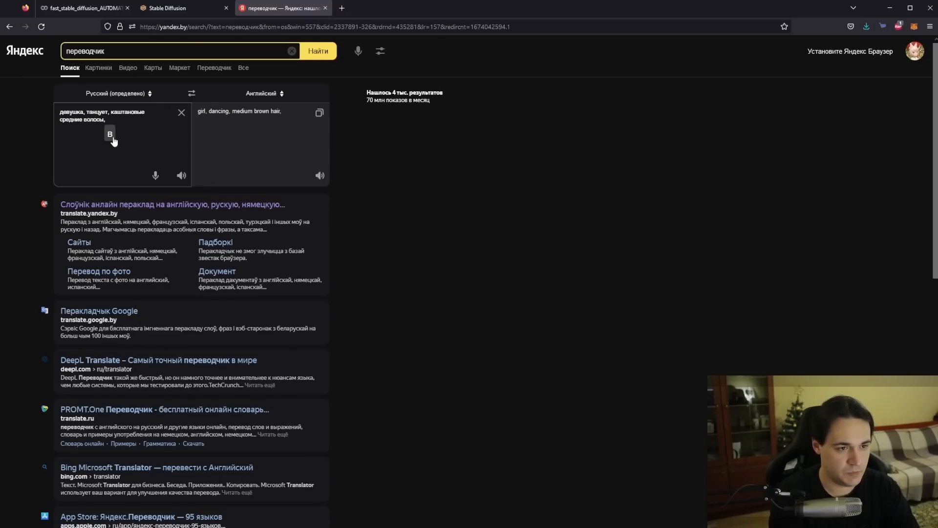
Extend the Russian text with "улыбается, красная, чёрные шорты с подтяжками, на фоне бейсбольного поля".
{"action": "type", "text": " улыбается, кр"}
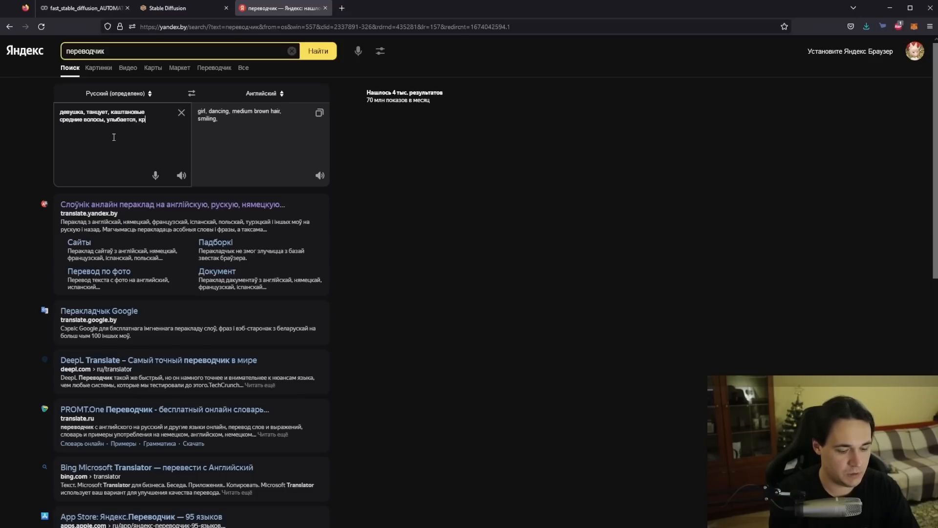
{"action": "type", "text": "асная, ч"}
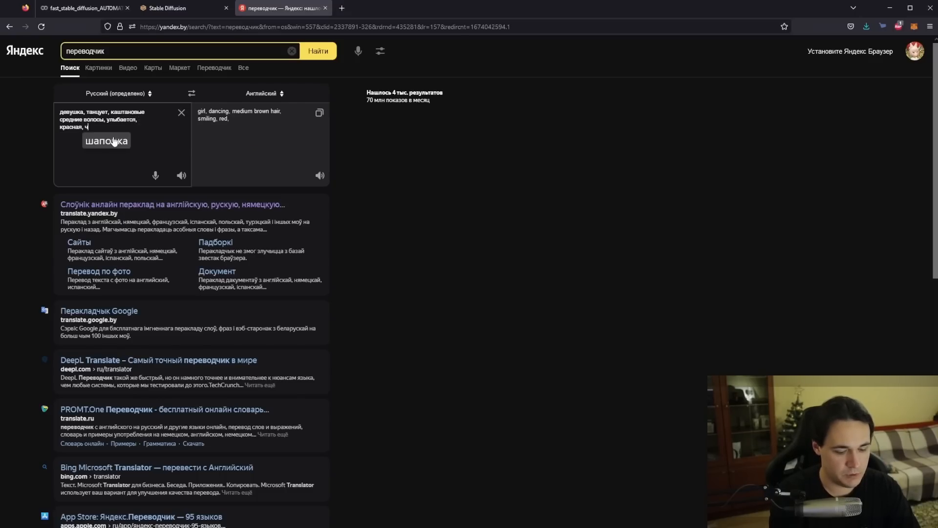
{"action": "type", "text": "ёрные ш"}
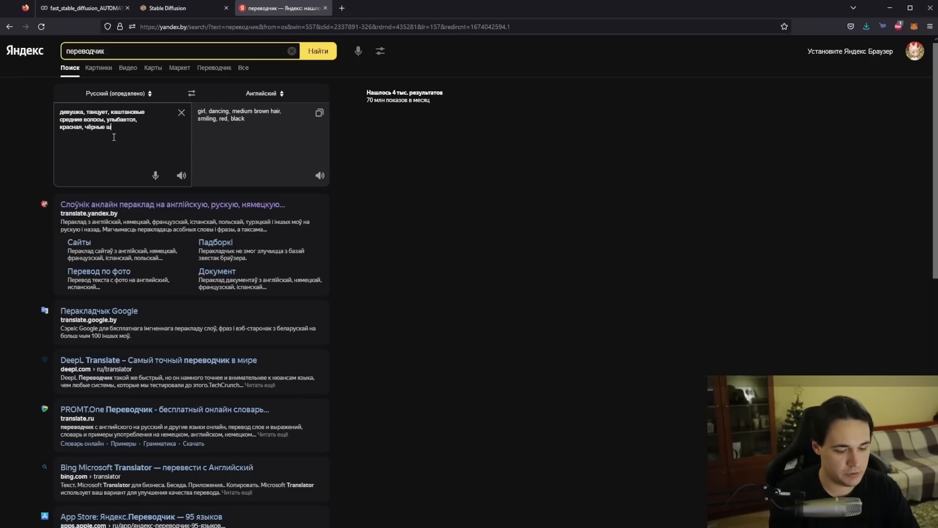
{"action": "type", "text": "орты с подтя"}
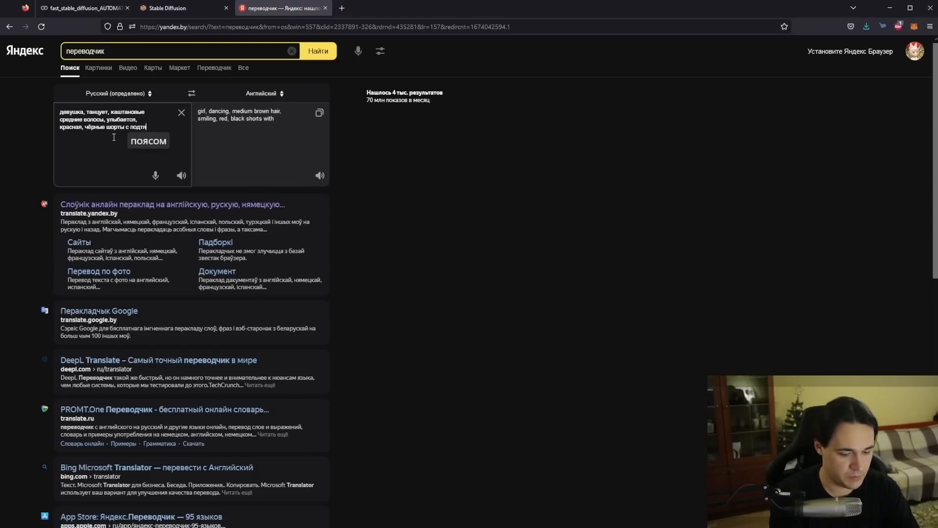
{"action": "type", "text": "жками, на"}
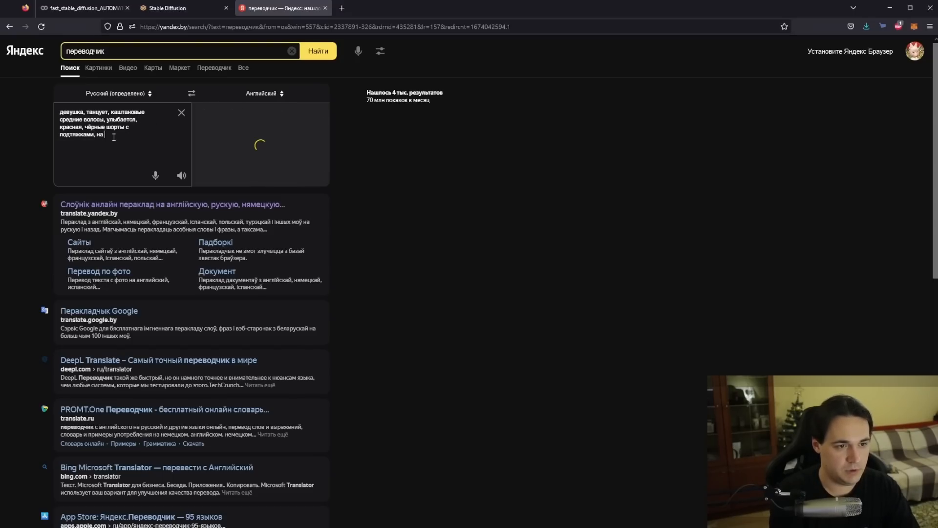
{"action": "type", "text": "фо"}
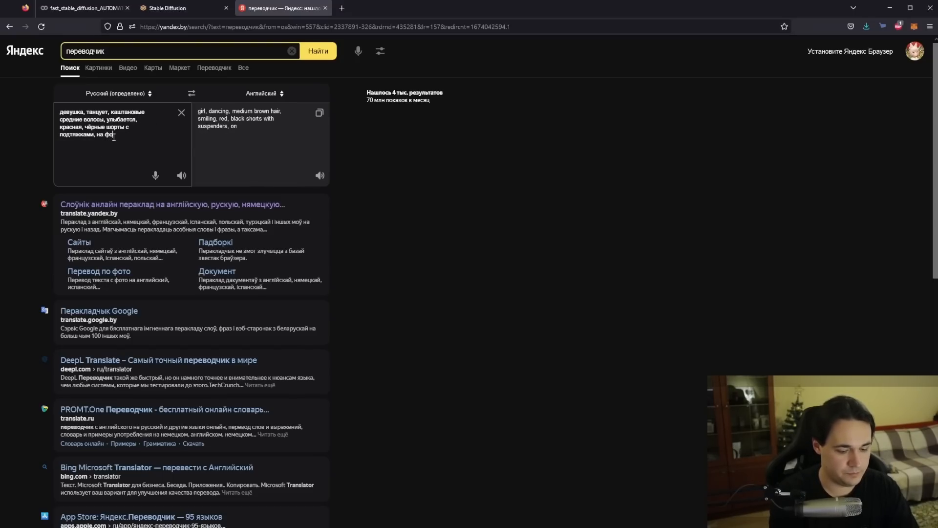
{"action": "type", "text": "не бекгр"}
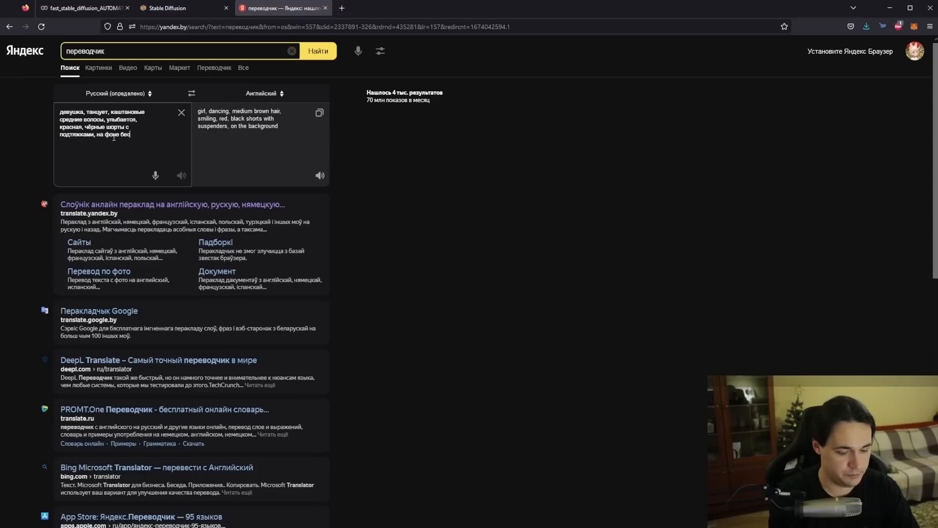
{"action": "type", "text": "ольного поля"}
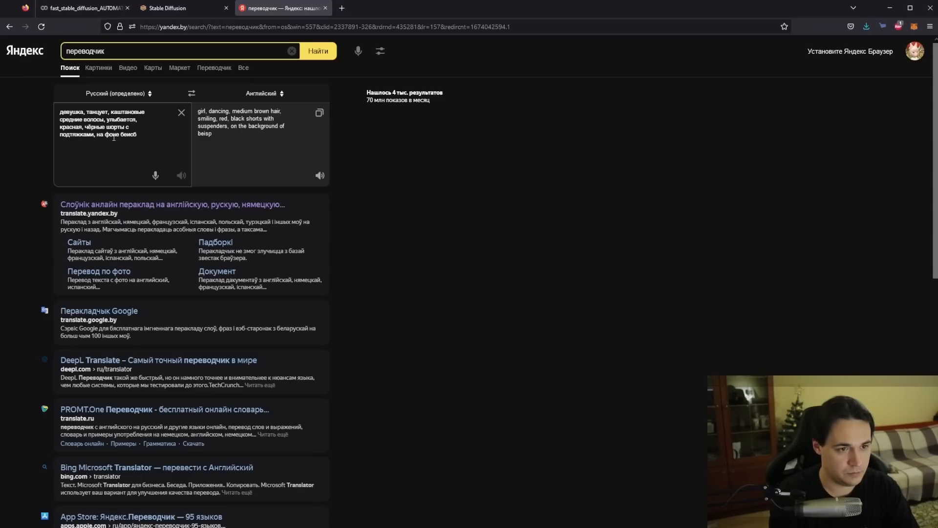
Copy the complete English translation, "girl, dancing" through "baseball field", into the Stable Diffusion img2img prompt.
{"action": "left_click_drag", "start_coordinate": [242, 136], "coordinate": [198, 110]}
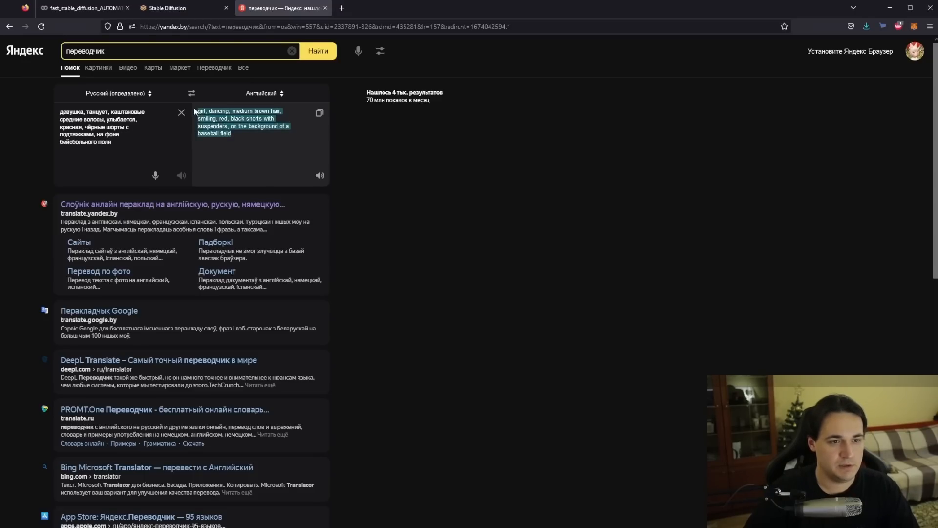
{"action": "left_click", "coordinate": [195, 7]}
{"action": "type", "text": "girl, dancing, medium brown hair, smiling, red, black shorts with suspenders, on the background of a baseball field"}
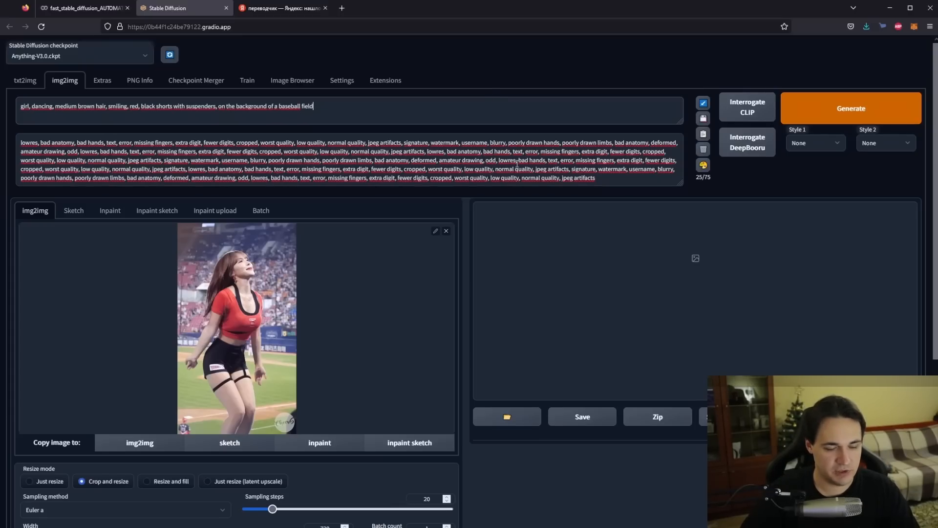
Generate the img2img image and inspect the result enlarged.
{"action": "left_click", "coordinate": [842, 113]}
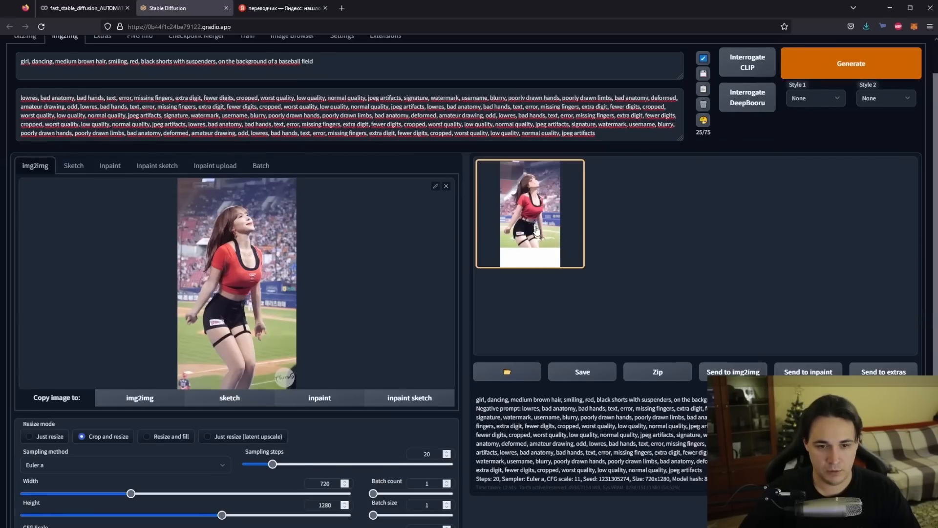
{"action": "left_click", "coordinate": [537, 230]}
{"action": "left_click", "coordinate": [742, 253]}
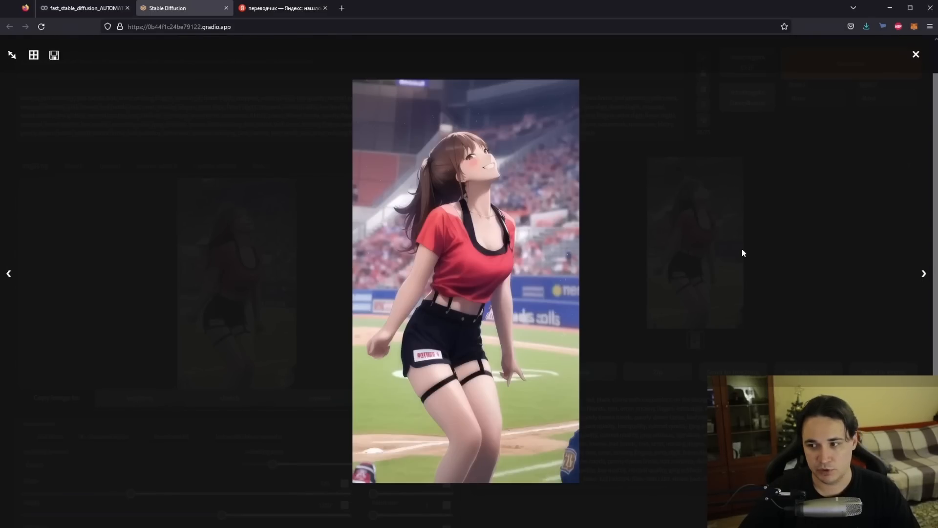
{"action": "left_click", "coordinate": [795, 244]}
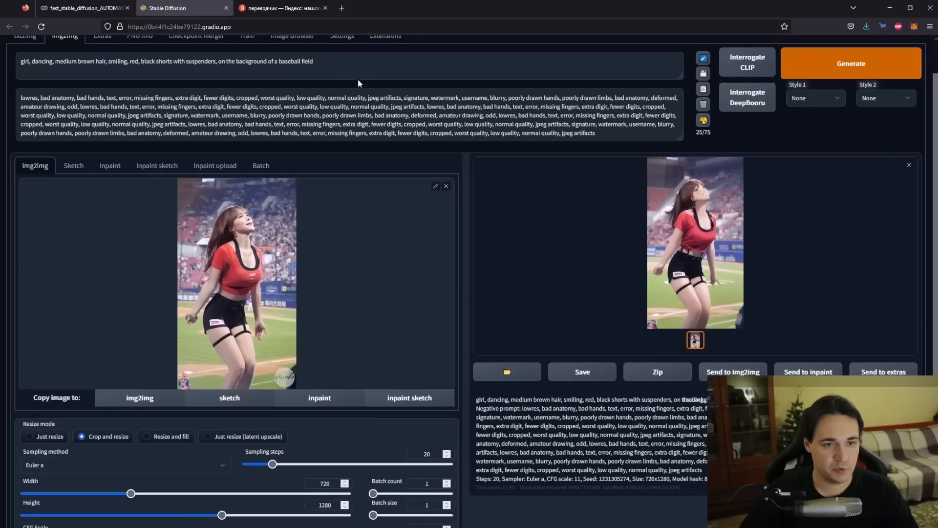
Append ", anime style" to the prompt and ", mask on face" to the negative prompt.
{"action": "scroll", "coordinate": [358, 83], "scroll_direction": "up", "scroll_amount": 1}
{"action": "left_click", "coordinate": [376, 113]}
{"action": "type", "text": "б"}
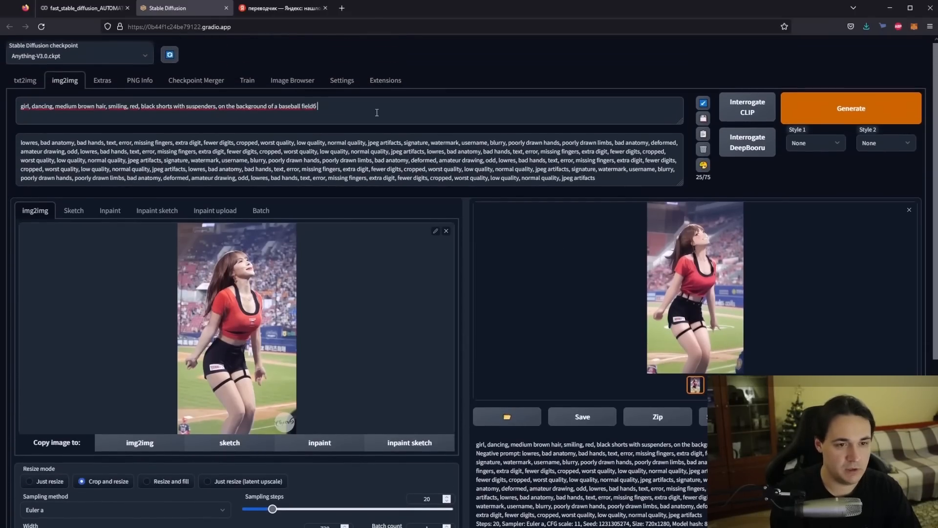
{"action": "key", "text": "BackSpace"}
{"action": "type", "text": ", anime style"}
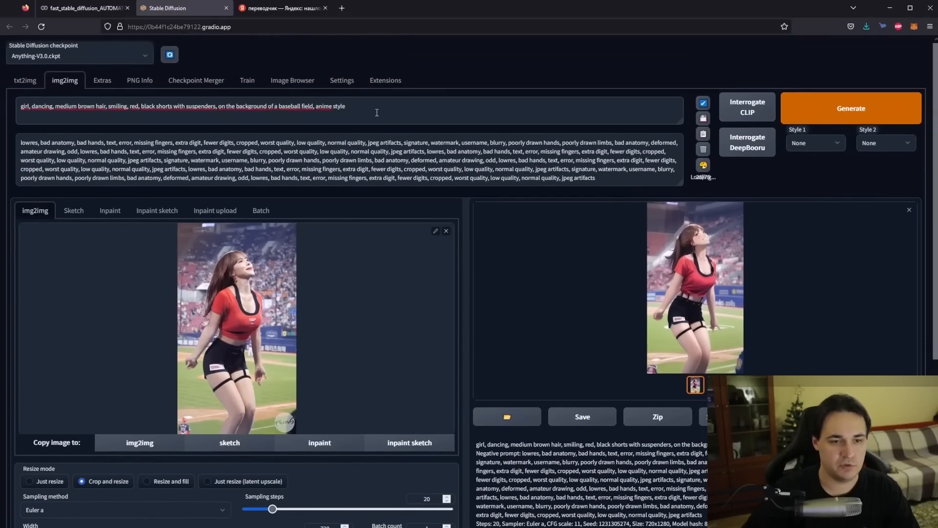
{"action": "left_click", "coordinate": [606, 180]}
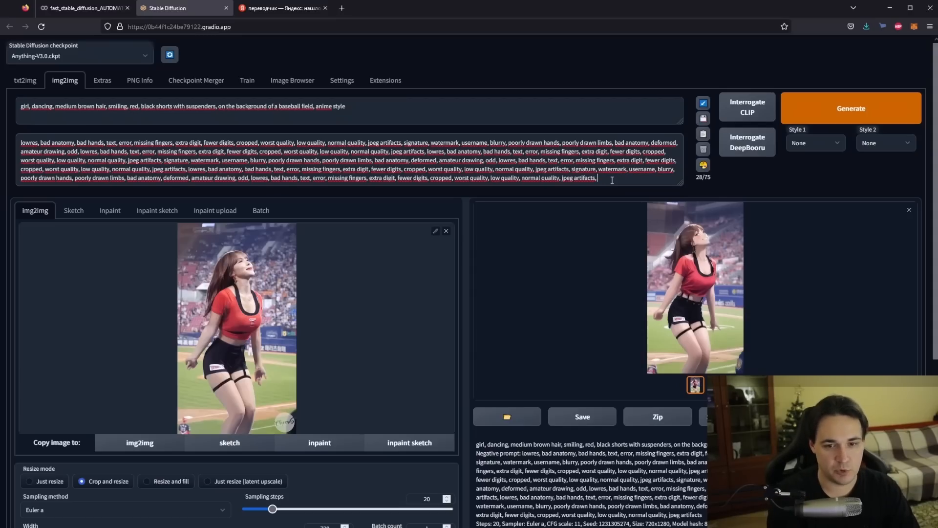
{"action": "type", "text": ", masko"}
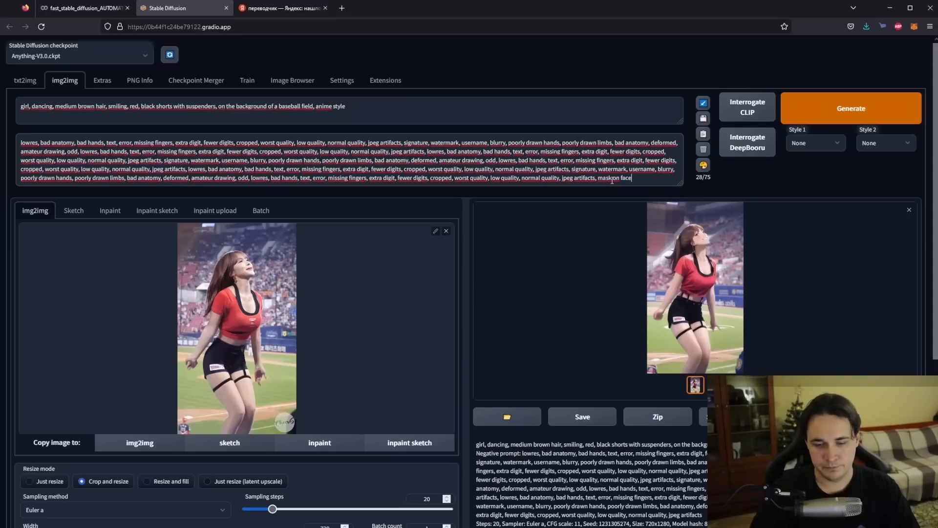
{"action": "left_click", "coordinate": [696, 274]}
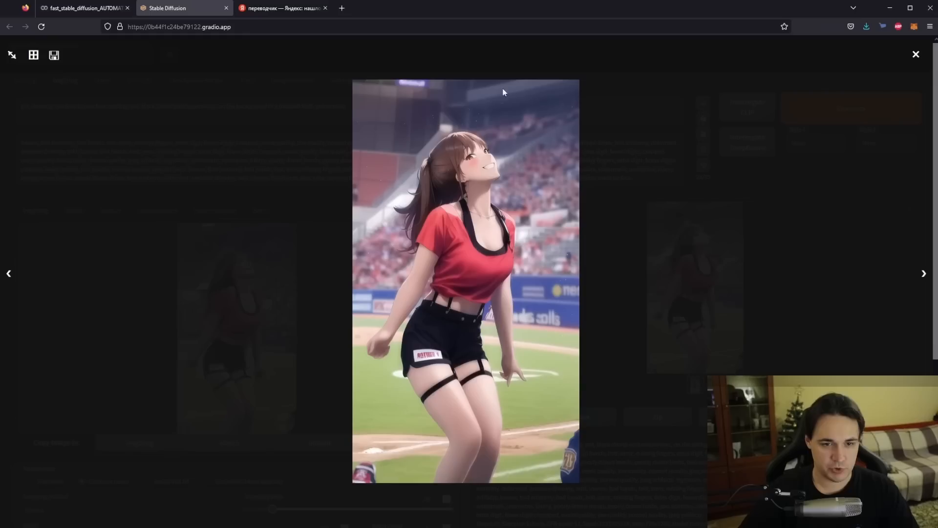
{"action": "left_click", "coordinate": [843, 232]}
{"action": "scroll", "coordinate": [753, 224], "scroll_direction": "down", "scroll_amount": 3}
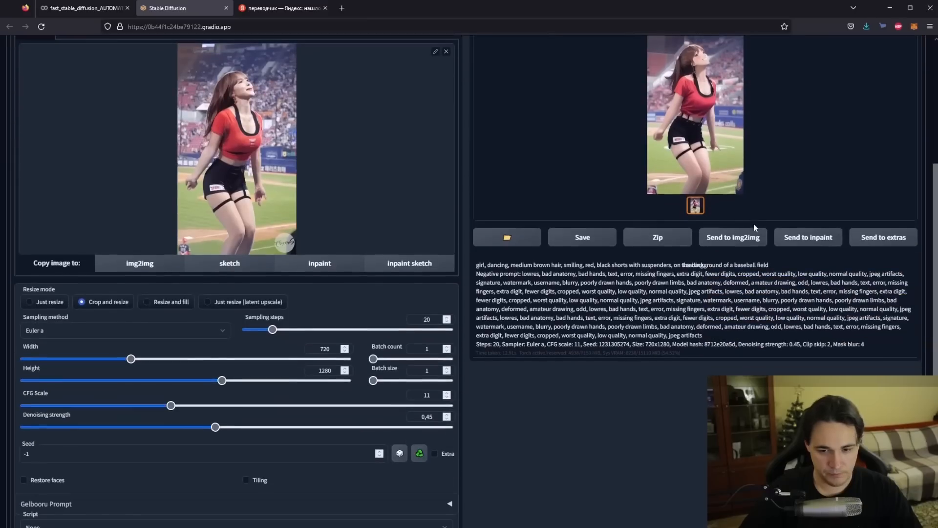
{"action": "double_click", "coordinate": [615, 344]}
{"action": "key", "text": "ctrl+c"}
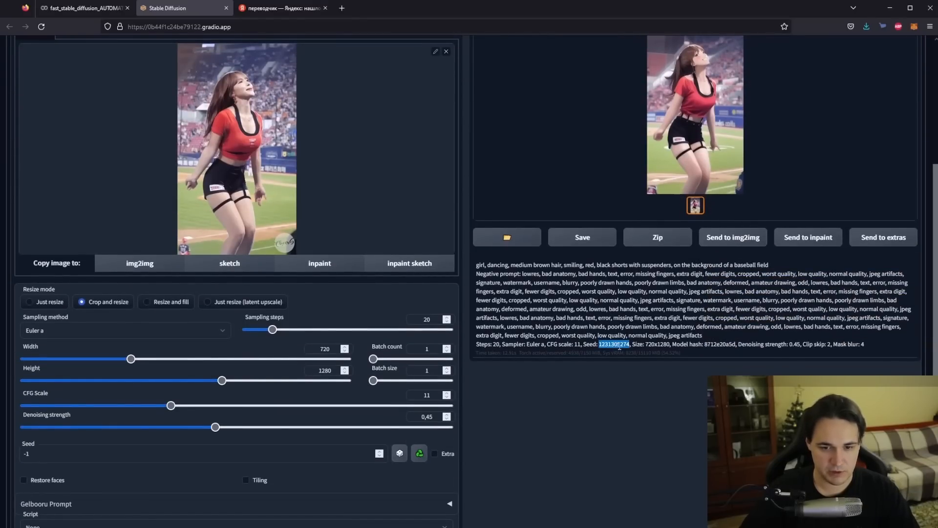
{"action": "left_click_drag", "start_coordinate": [39, 453], "coordinate": [22, 454]}
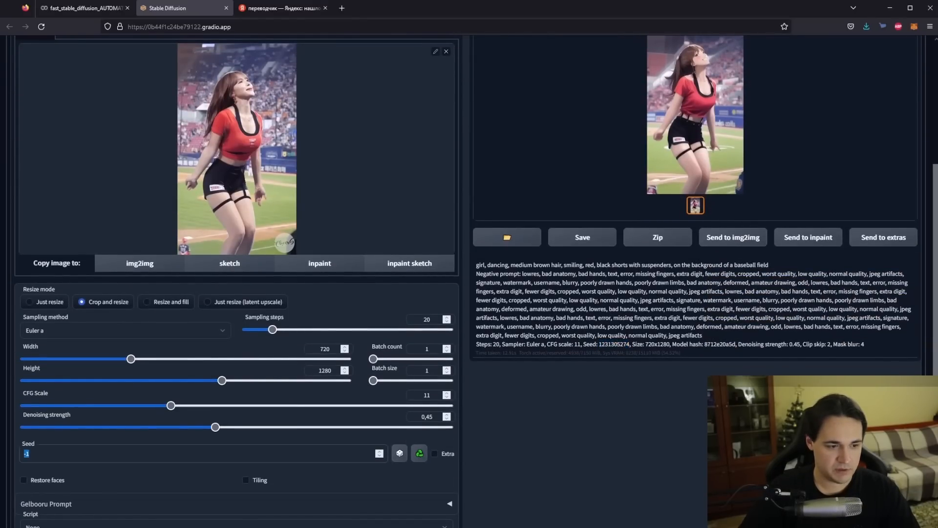
{"action": "key", "text": "ctrl+v"}
Inspect the image generated from the second source frame at enlarged size.
{"action": "scroll", "coordinate": [567, 449], "scroll_direction": "up", "scroll_amount": 4}
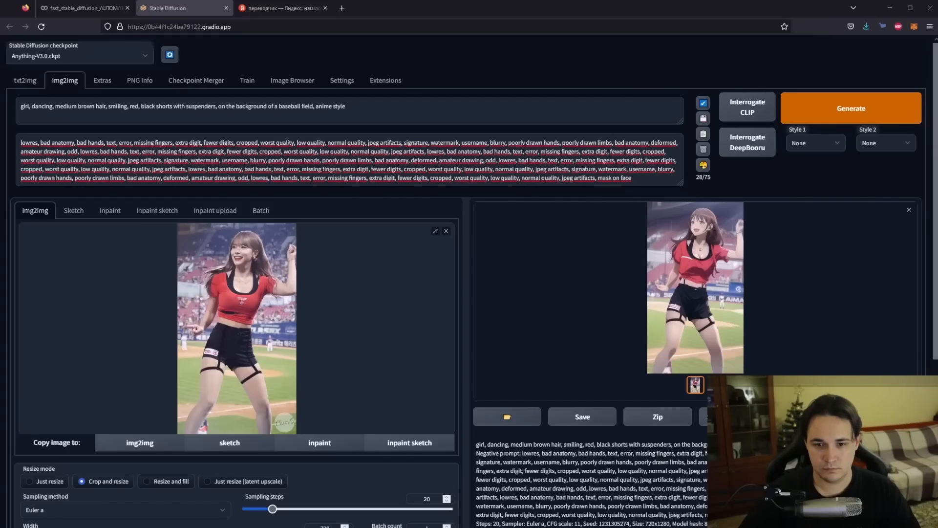
{"action": "left_click", "coordinate": [725, 277]}
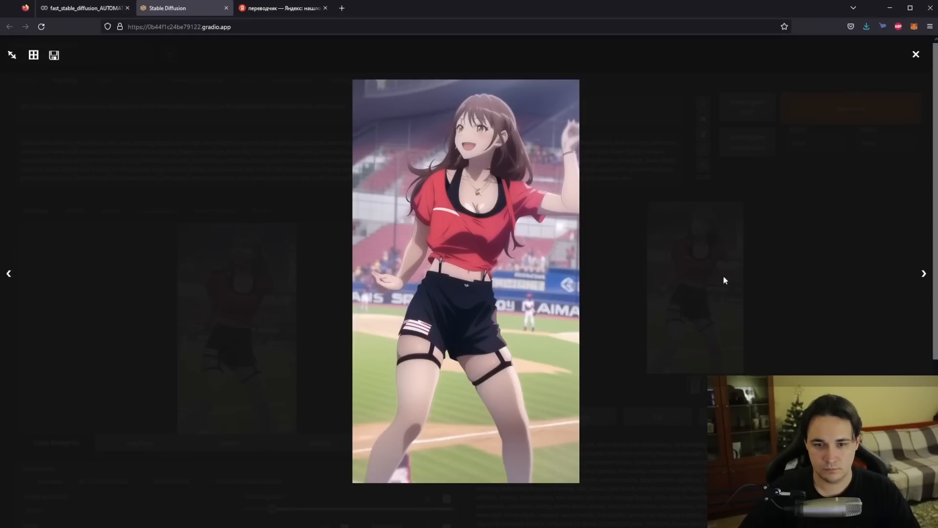
{"action": "left_click", "coordinate": [801, 237]}
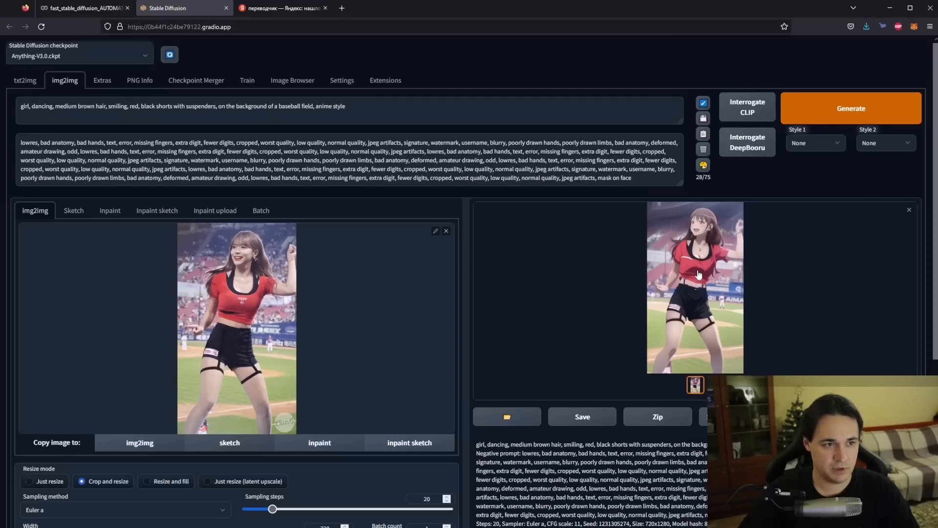
Review the img2img generation settings and open Batch mode for processing a directory.
{"action": "scroll", "coordinate": [469, 267], "scroll_direction": "down", "scroll_amount": 3}
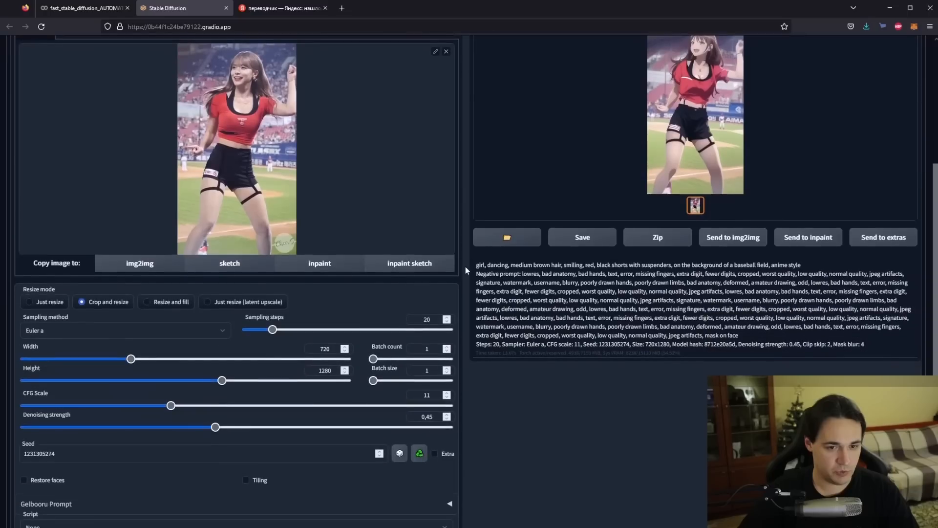
{"action": "scroll", "coordinate": [465, 266], "scroll_direction": "up", "scroll_amount": 3}
{"action": "left_click", "coordinate": [260, 211]}
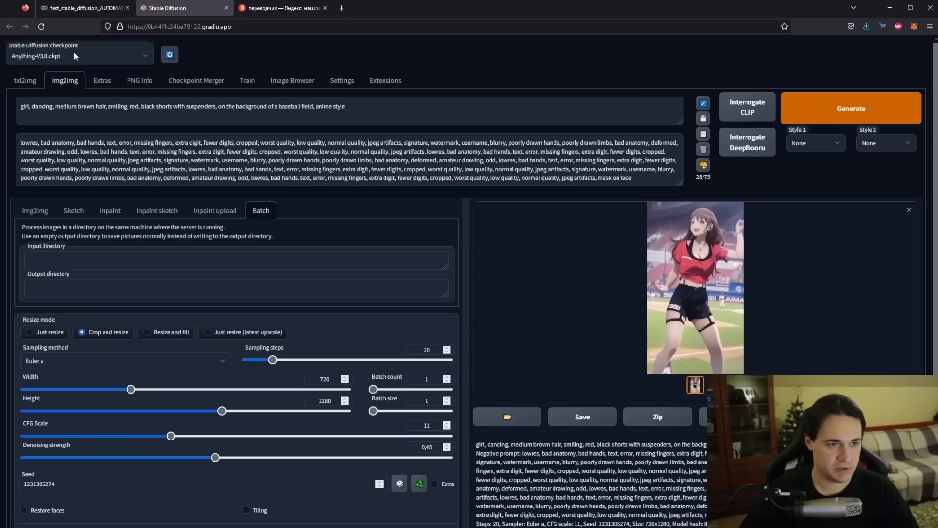
Copy the path of the "main 2" folder inside or15 in the Colab files and return to Stable Diffusion.
{"action": "left_click", "coordinate": [86, 8]}
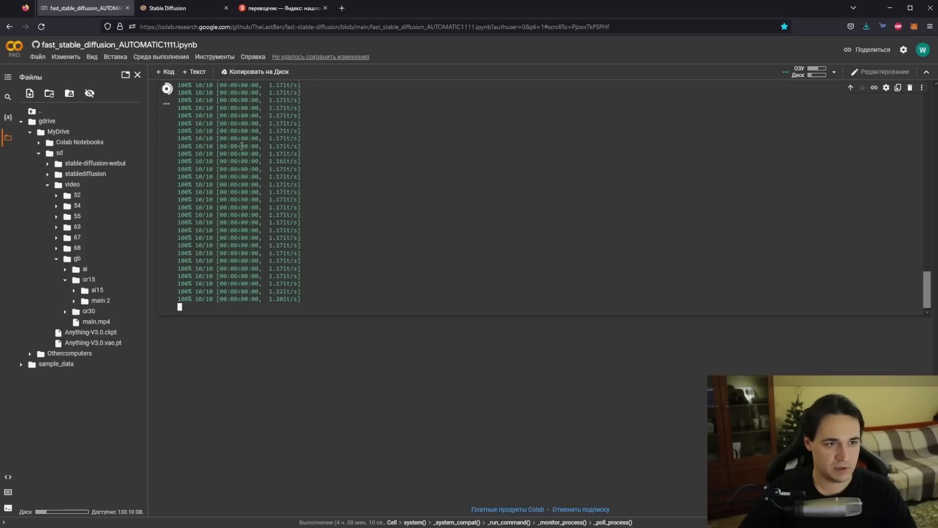
{"action": "left_click", "coordinate": [140, 301]}
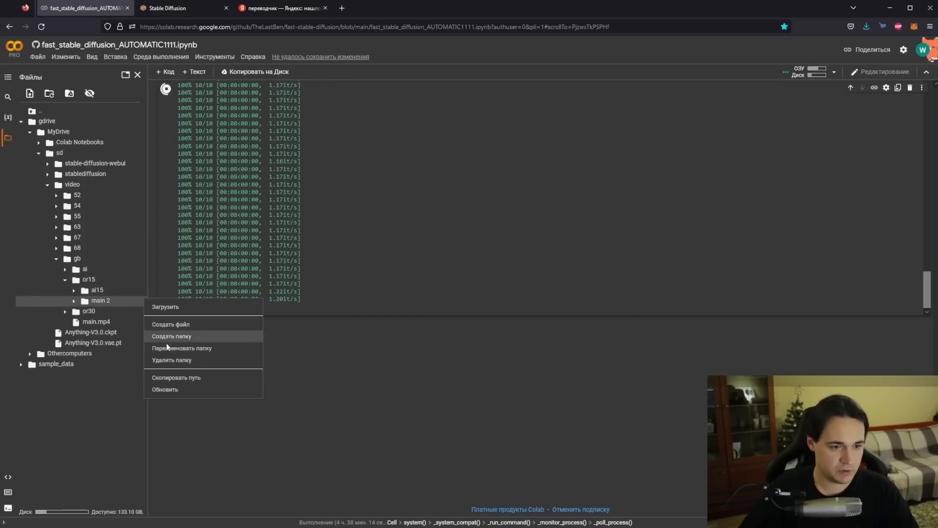
{"action": "left_click", "coordinate": [171, 378]}
{"action": "left_click", "coordinate": [274, 8]}
{"action": "left_click", "coordinate": [206, 9]}
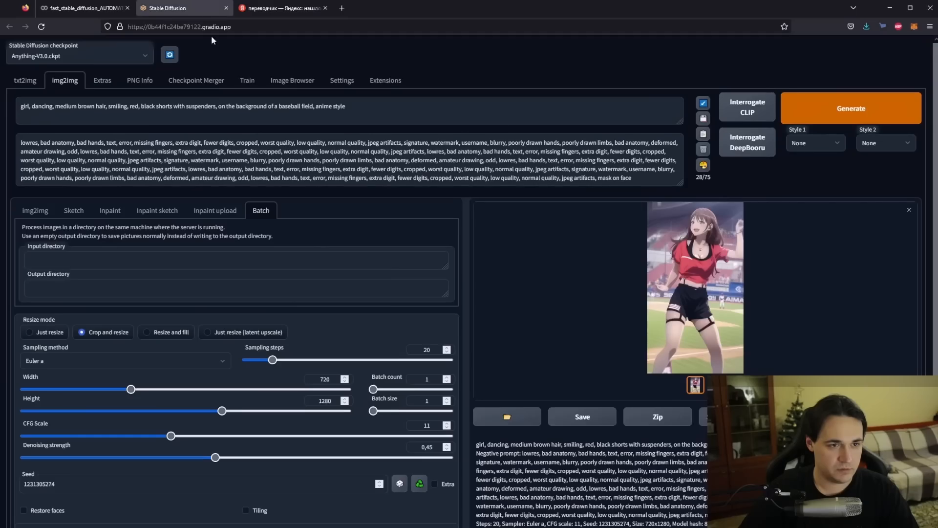
Set the batch input directory to /content/gdrive/MyDrive/sd/video/gb/or15/main 2.
{"action": "left_click", "coordinate": [165, 264]}
{"action": "type", "text": "/content/gdrive/MyDrive/sd/video/gb/or15/main 2"}
Set the batch output directory to /content/gdrive/MyDrive/sd/video/gb/or15/ai_outap and start the generation.
{"action": "left_click", "coordinate": [168, 292]}
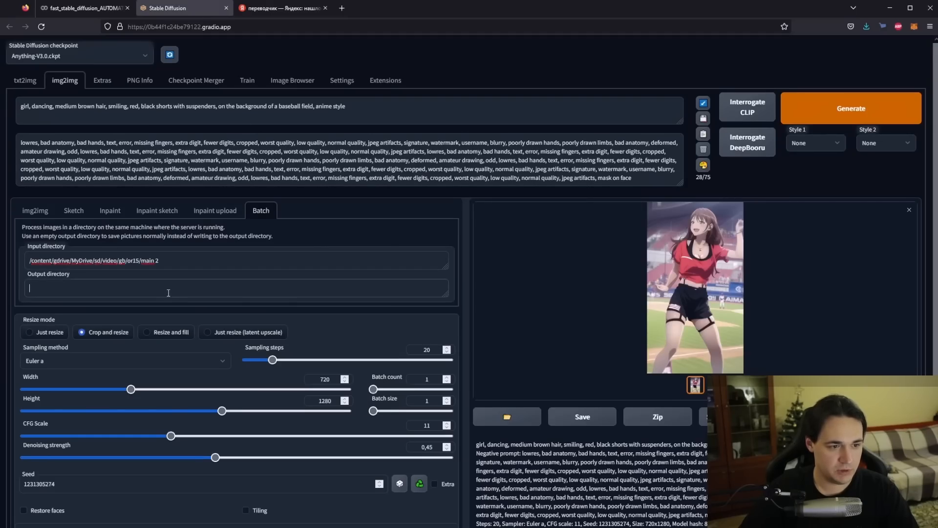
{"action": "type", "text": "/content/gdrive/MyDrive/sd/video/gb/or15/main 2"}
{"action": "key", "text": "shift+Left"}
{"action": "key", "text": "shift+Left"}
{"action": "key", "text": "shift+Left"}
{"action": "key", "text": "shift+Left"}
{"action": "key", "text": "shift+Left"}
{"action": "key", "text": "shift+Left"}
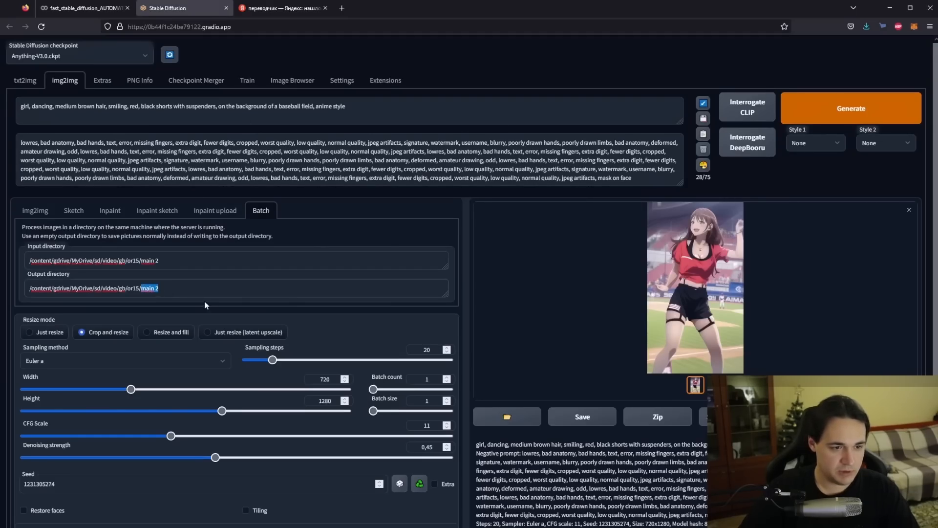
{"action": "type", "text": "ai"}
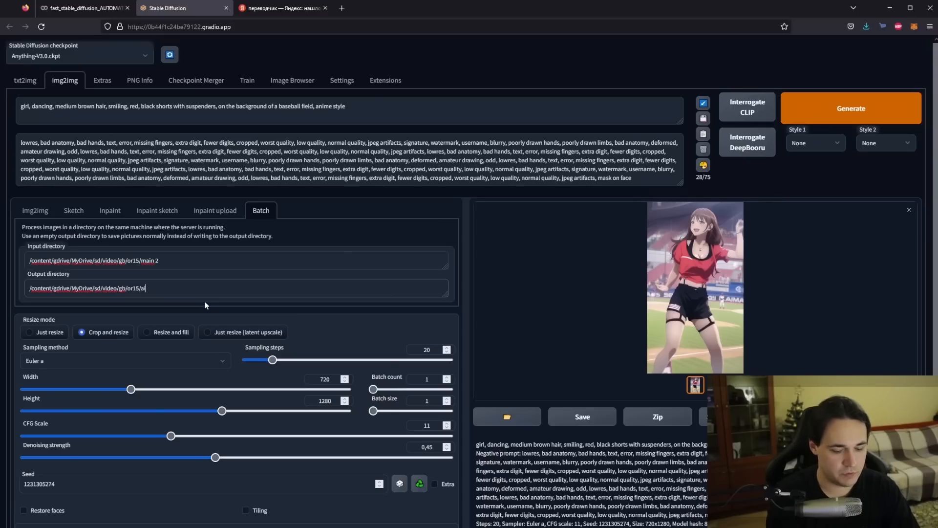
{"action": "type", "text": "_outap"}
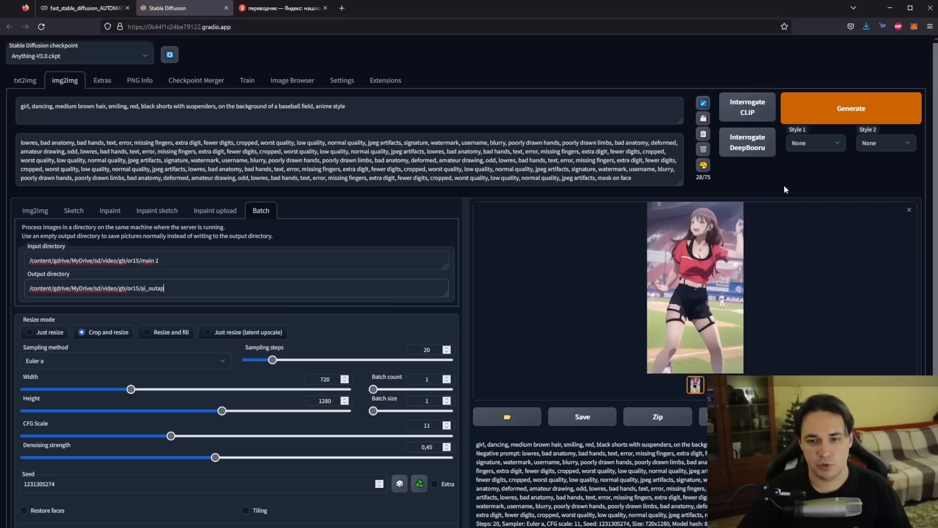
{"action": "left_click", "coordinate": [870, 111]}
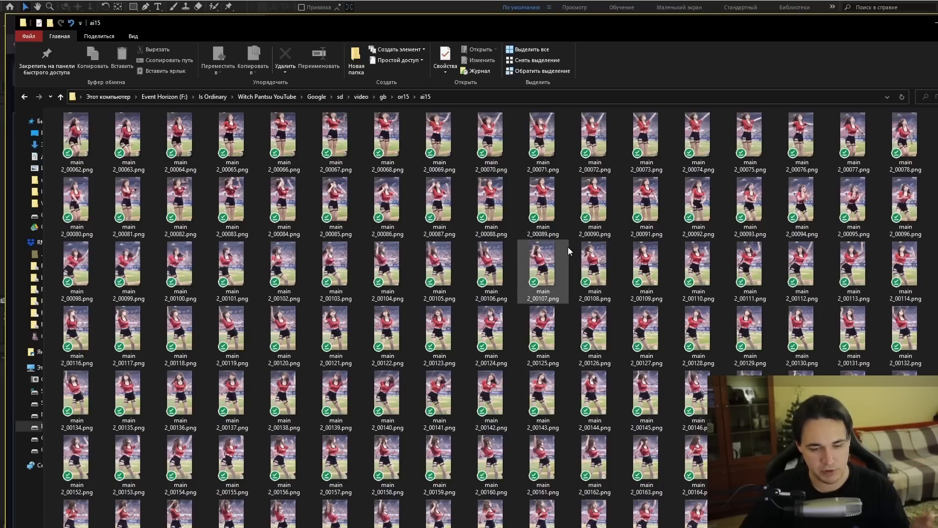
Browse the generated frames in the ai15 folder at enlarged size, from main 2_00062.png to main 2_00109.png.
{"action": "left_click", "coordinate": [85, 139]}
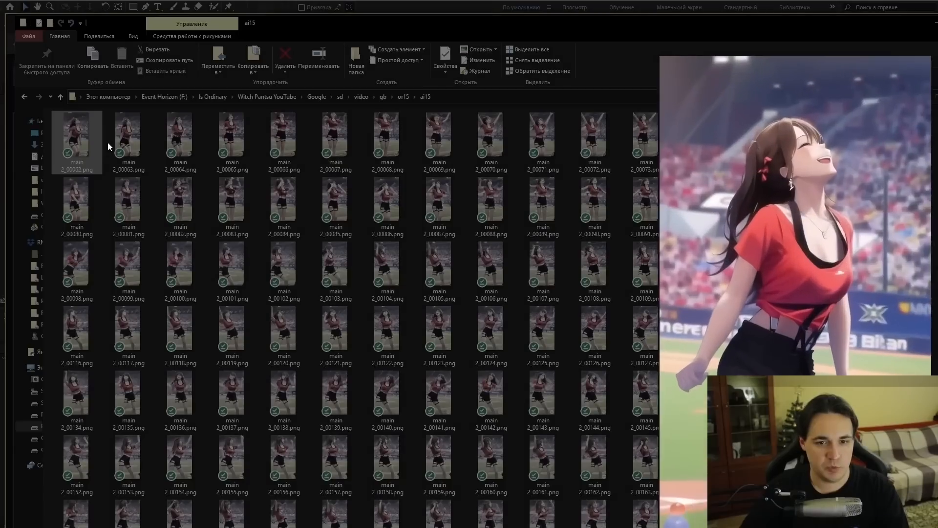
{"action": "left_click_drag", "start_coordinate": [769, 170], "coordinate": [490, 185]}
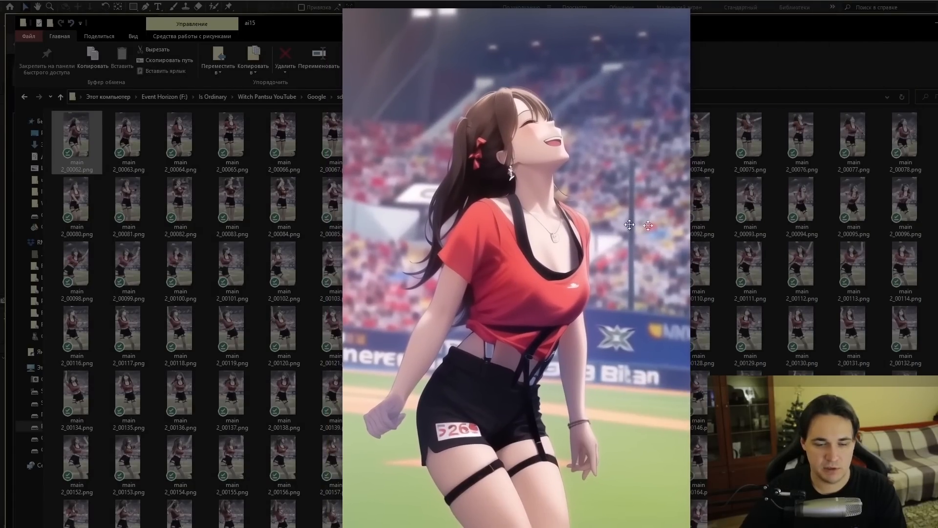
{"action": "left_click", "coordinate": [796, 227]}
{"action": "left_click_drag", "start_coordinate": [473, 3], "coordinate": [473, 110]}
{"action": "key", "text": "Right"}
{"action": "key", "text": "Right"}
{"action": "key", "text": "Right"}
{"action": "key", "text": "Right"}
{"action": "key", "text": "Right"}
{"action": "key", "text": "Right"}
{"action": "key", "text": "Right"}
{"action": "key", "text": "Right"}
{"action": "key", "text": "Right"}
{"action": "key", "text": "Right"}
{"action": "key", "text": "Right"}
{"action": "key", "text": "Right"}
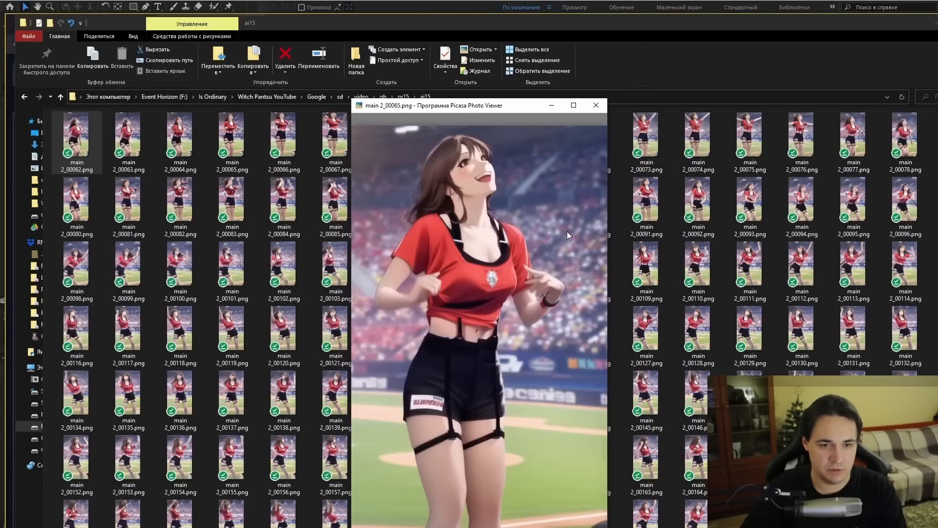
{"action": "key", "text": "Right"}
{"action": "key", "text": "Right"}
{"action": "key", "text": "Right"}
{"action": "key", "text": "Right"}
{"action": "key", "text": "Right"}
{"action": "key", "text": "Right"}
{"action": "key", "text": "Right"}
{"action": "key", "text": "Right"}
{"action": "key", "text": "Right"}
{"action": "key", "text": "Right"}
{"action": "key", "text": "Right"}
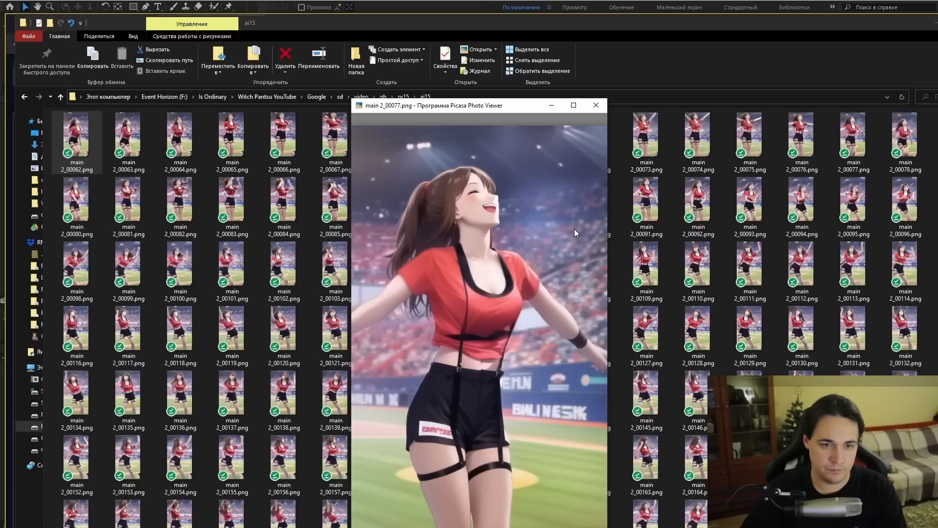
{"action": "key", "text": "Right"}
{"action": "key", "text": "Right"}
{"action": "key", "text": "Right"}
{"action": "key", "text": "Right"}
{"action": "key", "text": "Right"}
{"action": "key", "text": "Right"}
{"action": "key", "text": "Right"}
{"action": "key", "text": "Right"}
{"action": "key", "text": "Right"}
{"action": "key", "text": "Right"}
{"action": "key", "text": "Right"}
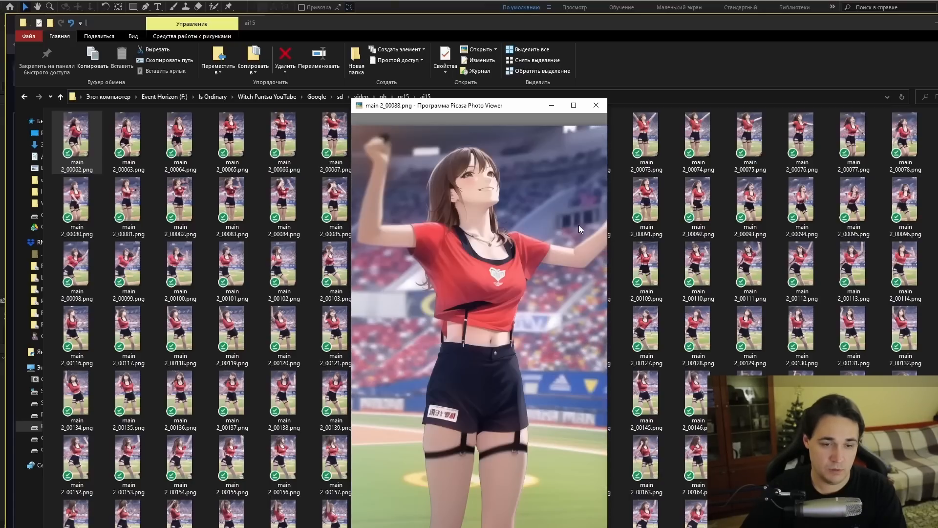
{"action": "key", "text": "Right"}
{"action": "key", "text": "Right"}
{"action": "key", "text": "Right"}
{"action": "key", "text": "Right"}
{"action": "key", "text": "Right"}
{"action": "key", "text": "Right"}
{"action": "key", "text": "Right"}
{"action": "key", "text": "Right"}
{"action": "key", "text": "Right"}
{"action": "key", "text": "Right"}
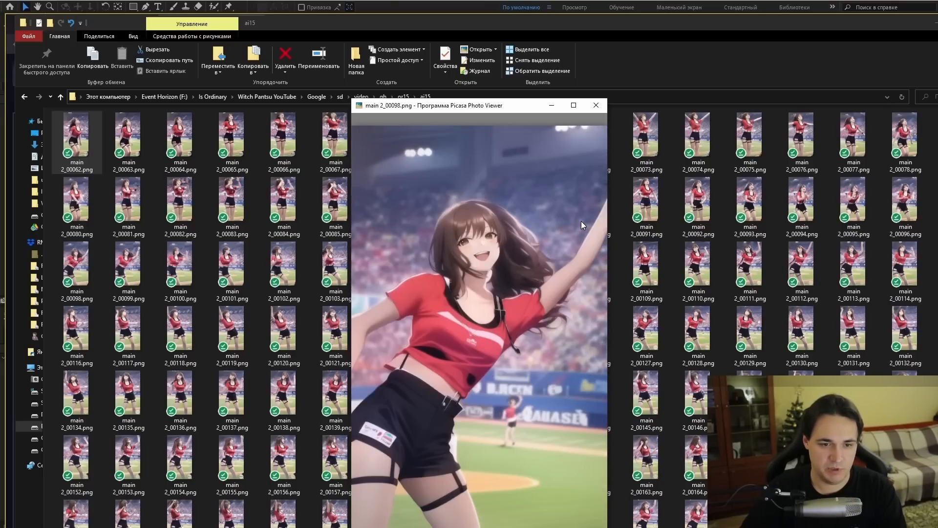
{"action": "key", "text": "Right"}
{"action": "key", "text": "Right"}
{"action": "key", "text": "Right"}
{"action": "key", "text": "Right"}
{"action": "key", "text": "Right"}
{"action": "key", "text": "Right"}
{"action": "key", "text": "Right"}
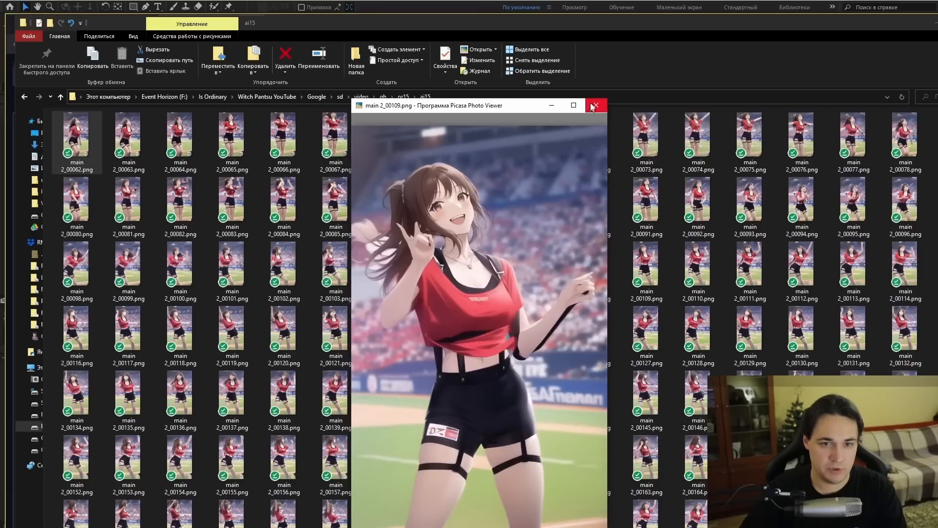
{"action": "left_click", "coordinate": [595, 105]}
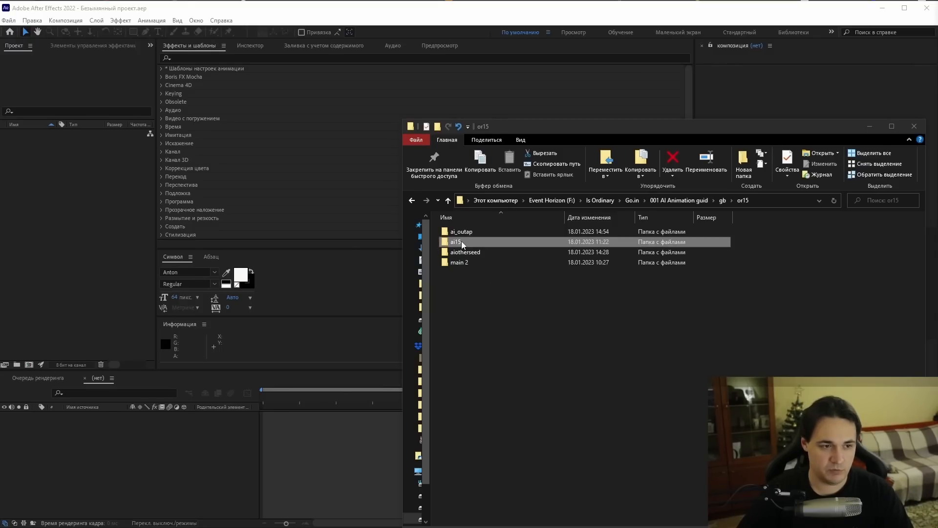
Import the ai15 folder as a PNG sequence and main.mp4 from the 001 AI Animation guid folder into the After Effects project.
{"action": "left_click_drag", "start_coordinate": [456, 241], "coordinate": [69, 216]}
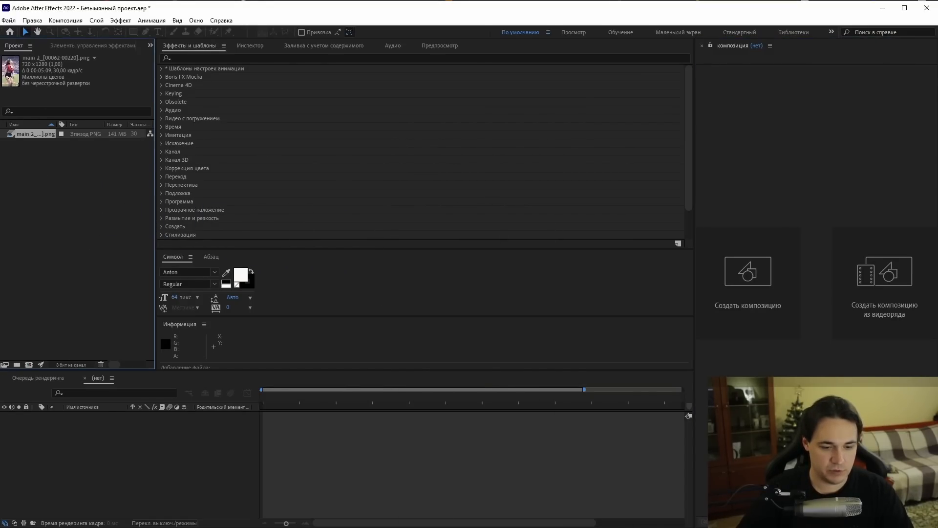
{"action": "key", "text": "alt+Tab"}
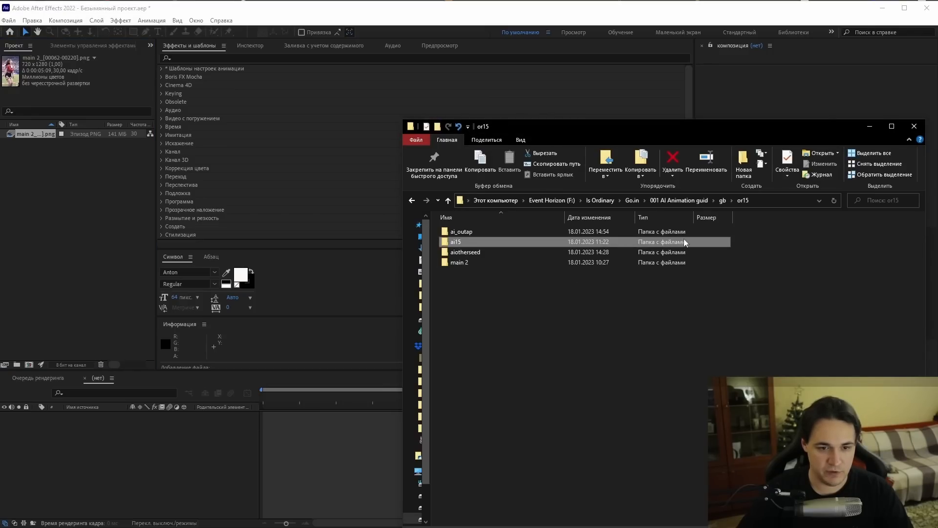
{"action": "left_click", "coordinate": [693, 201]}
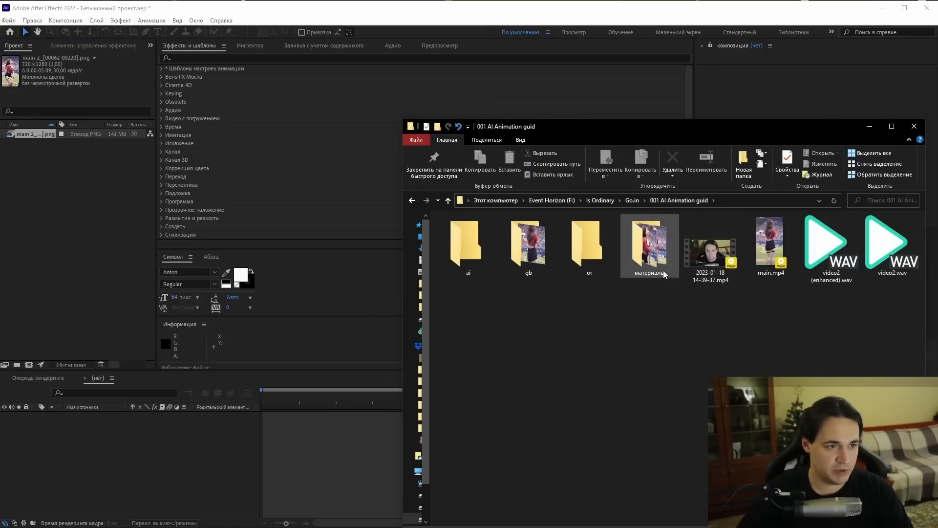
{"action": "left_click_drag", "start_coordinate": [770, 242], "coordinate": [94, 211]}
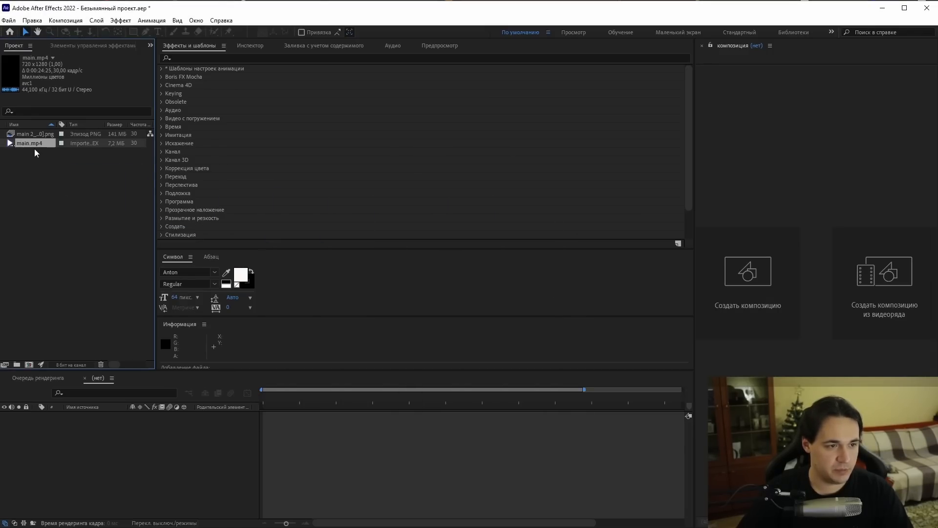
Create a composition from main.mp4 and place the PNG sequence as a layer above it near the start of the timeline.
{"action": "left_click_drag", "start_coordinate": [35, 153], "coordinate": [28, 365]}
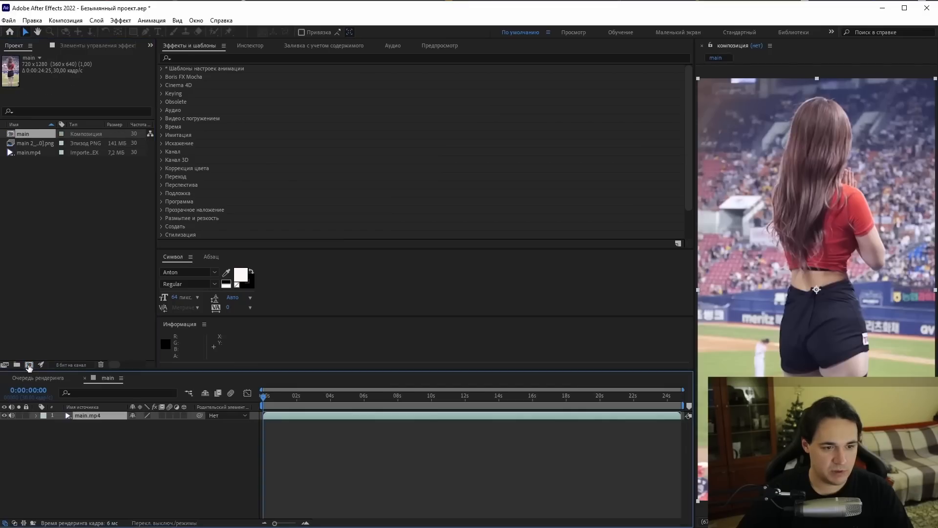
{"action": "left_click_drag", "start_coordinate": [37, 147], "coordinate": [296, 414]}
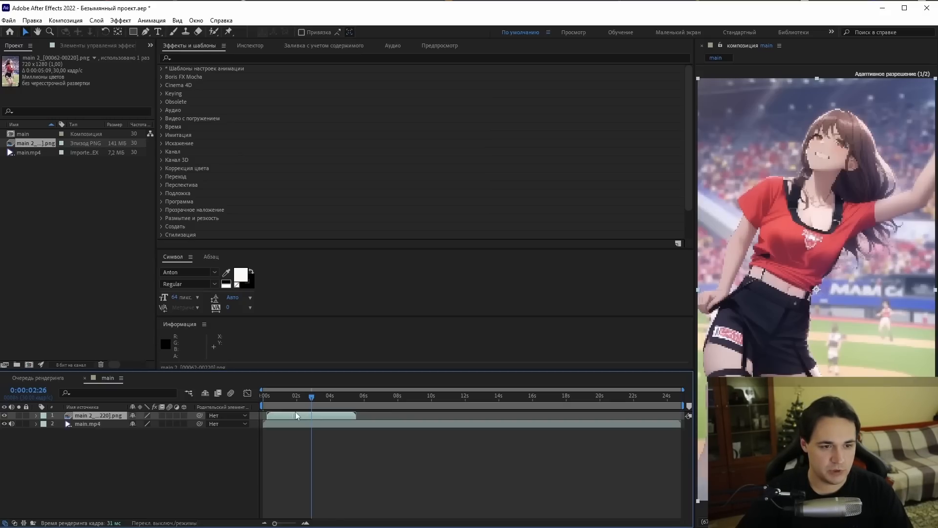
Time-stretch the PNG sequence layer with a stretch factor of 200, holding its in-point in place.
{"action": "right_click", "coordinate": [296, 411]}
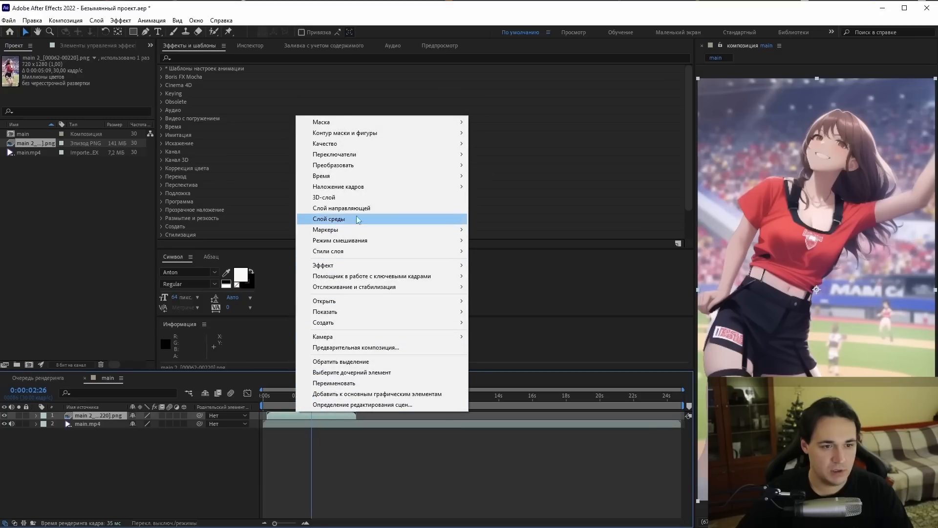
{"action": "mouse_move", "coordinate": [397, 169]}
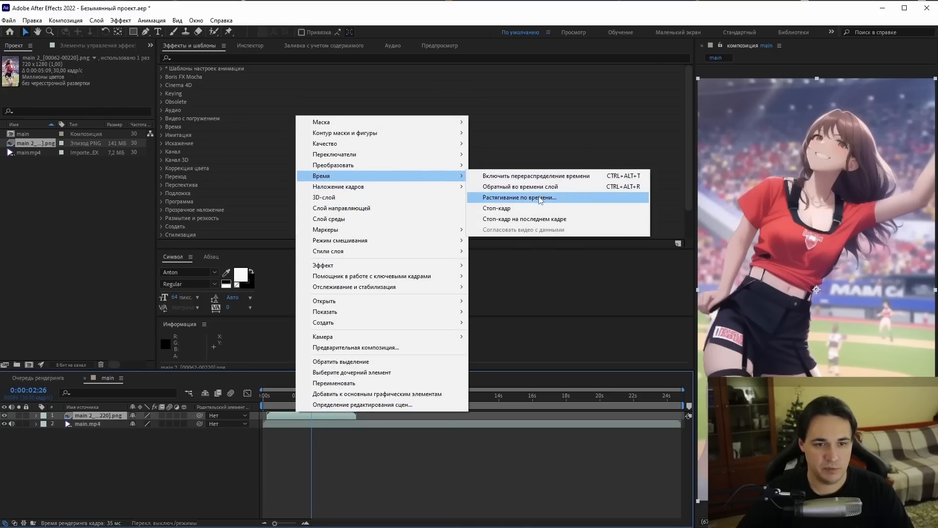
{"action": "left_click", "coordinate": [540, 198]}
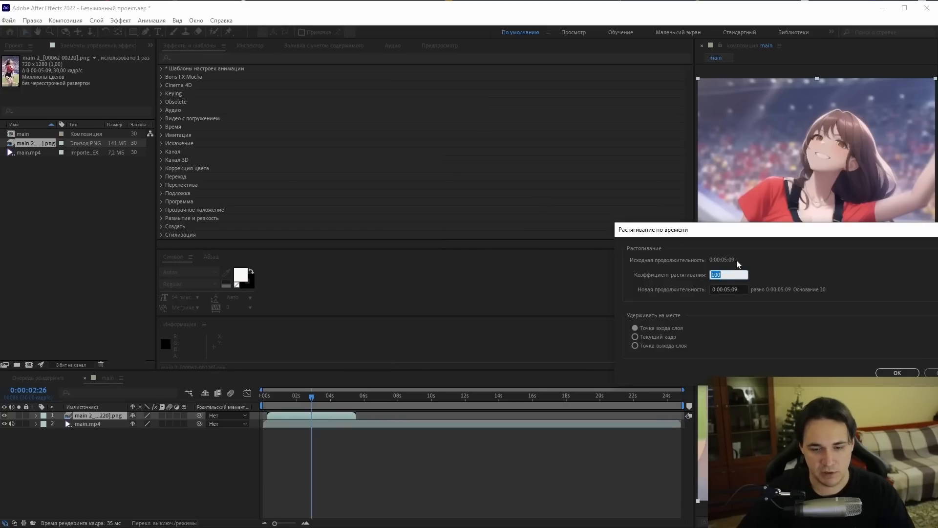
{"action": "type", "text": "2"}
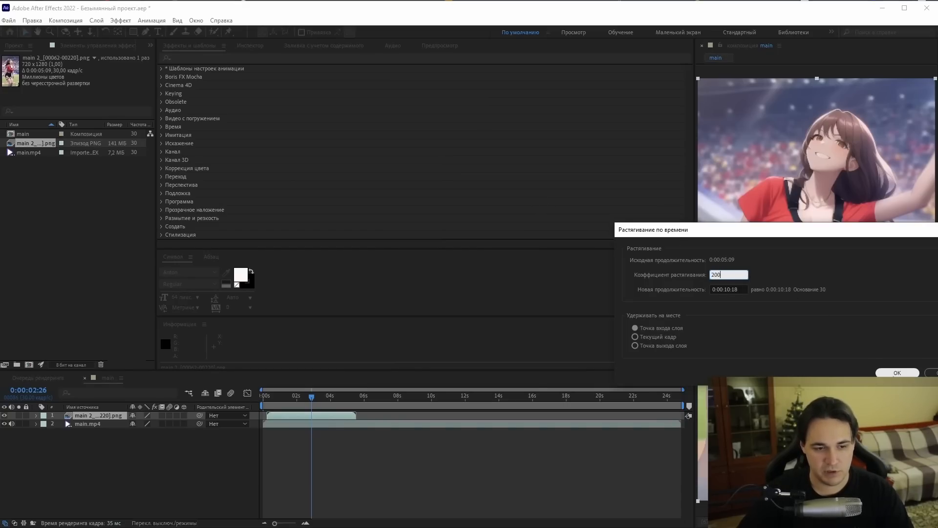
{"action": "key", "text": "Return"}
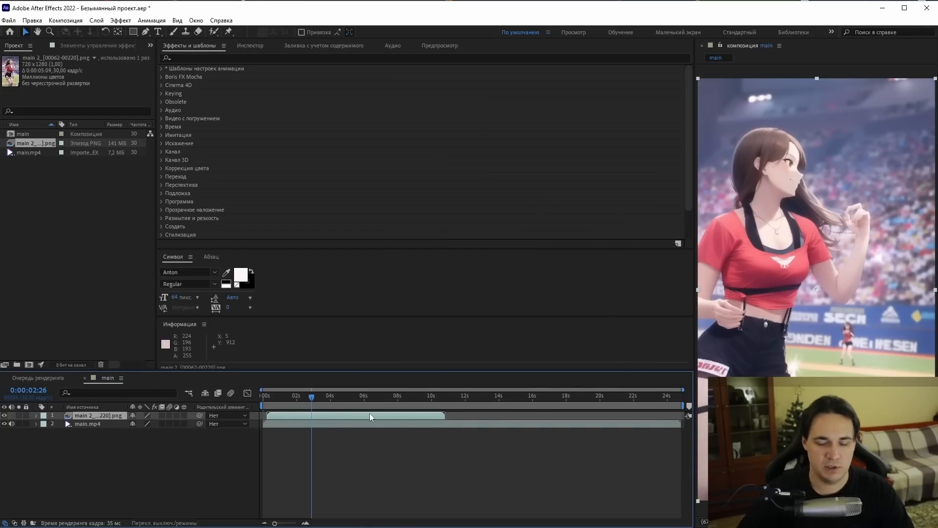
Move the PNG sequence layer along the timeline so it starts at about 8.5 seconds, and scrub through it.
{"action": "left_click_drag", "start_coordinate": [421, 396], "coordinate": [456, 395]}
{"action": "left_click_drag", "start_coordinate": [411, 416], "coordinate": [553, 418]}
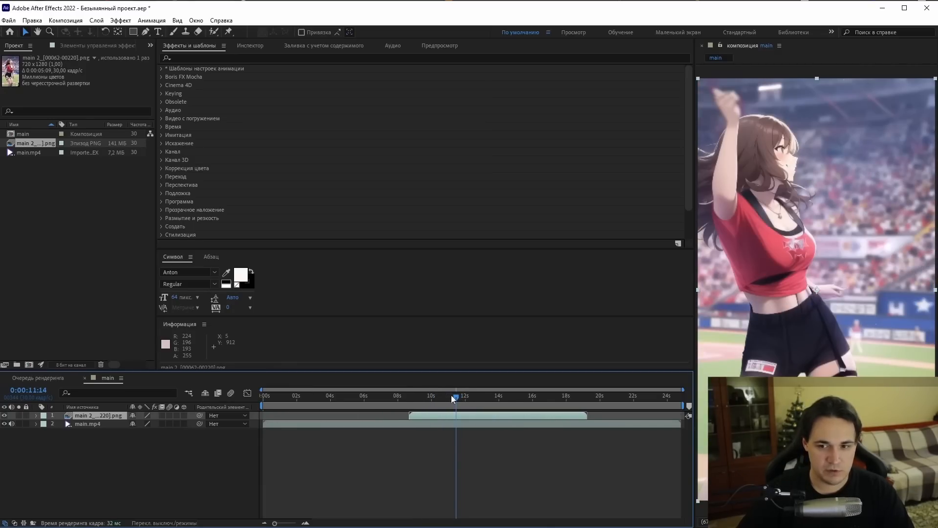
{"action": "left_click_drag", "start_coordinate": [452, 396], "coordinate": [415, 399]}
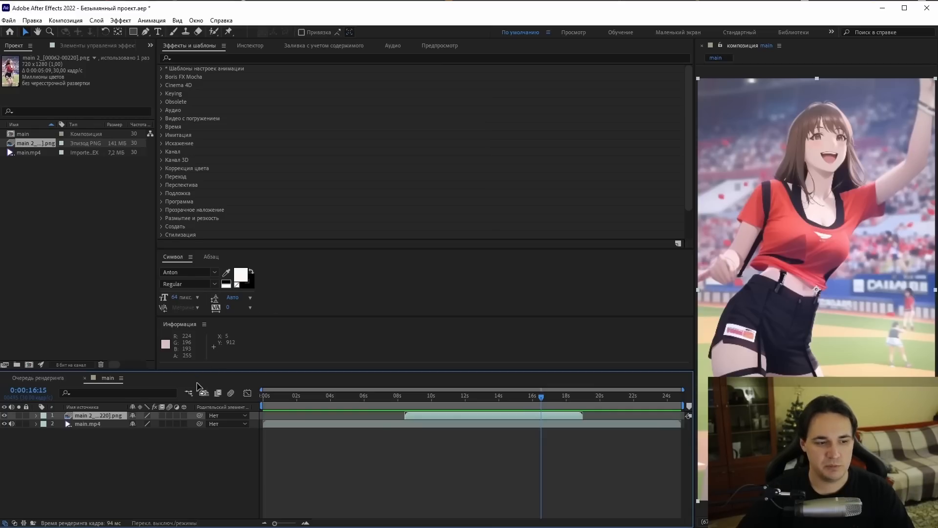
Try frame blending on the PNG sequence layer, previewing playback from 0:00:08:12, and turn the blending off again.
{"action": "left_click", "coordinate": [161, 415]}
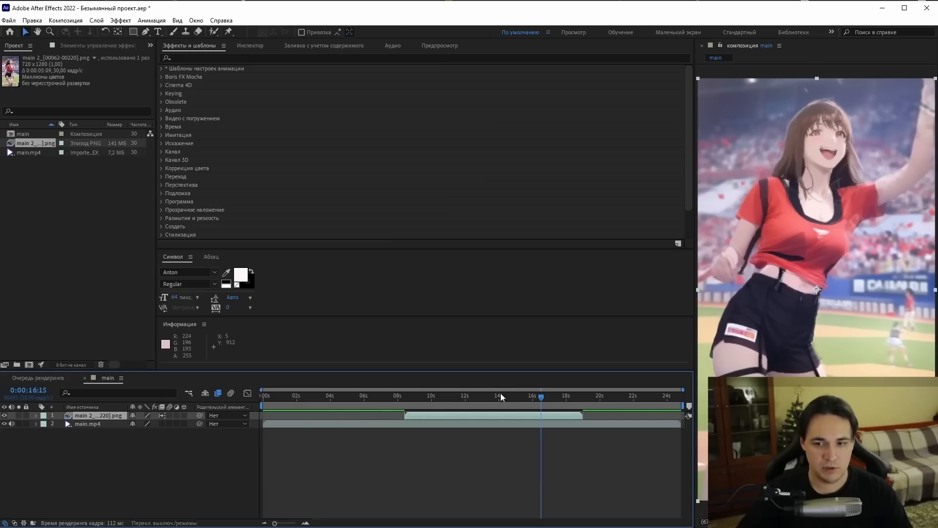
{"action": "left_click_drag", "start_coordinate": [540, 399], "coordinate": [527, 398]}
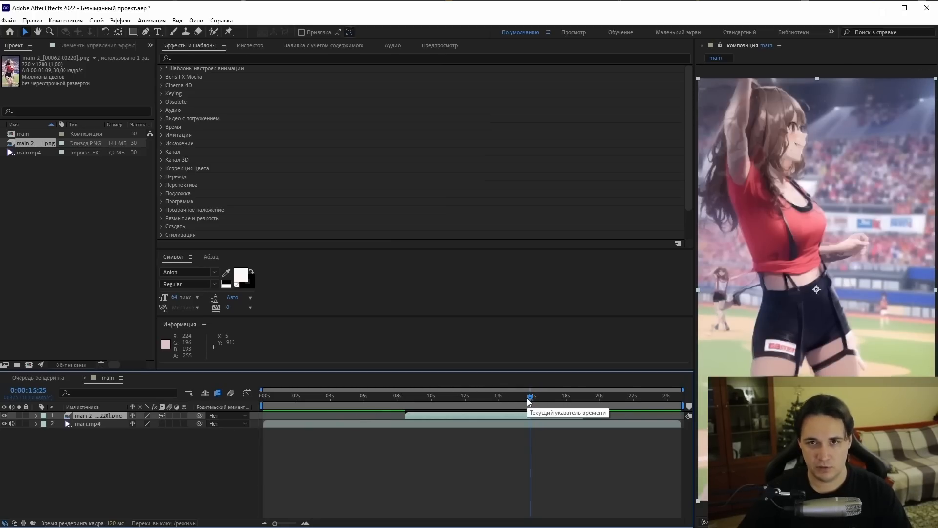
{"action": "left_click_drag", "start_coordinate": [528, 399], "coordinate": [406, 397]}
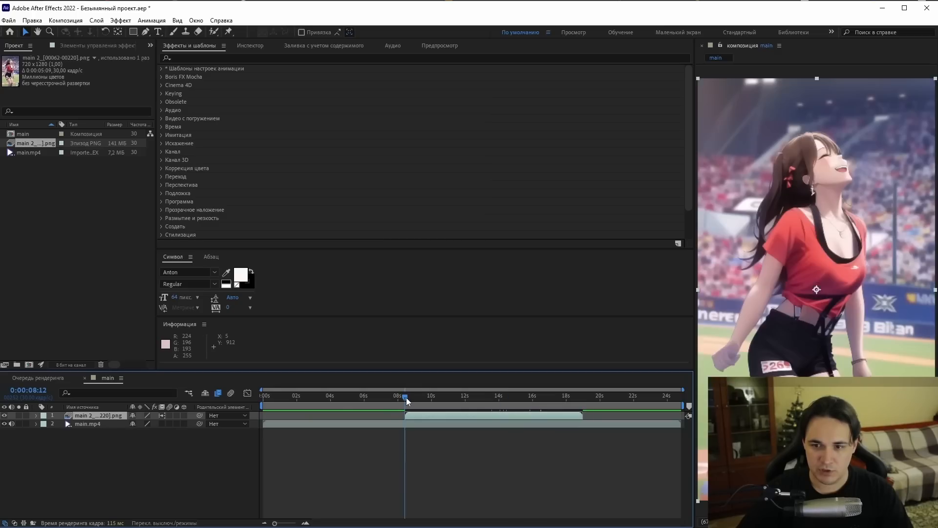
{"action": "key", "text": "space"}
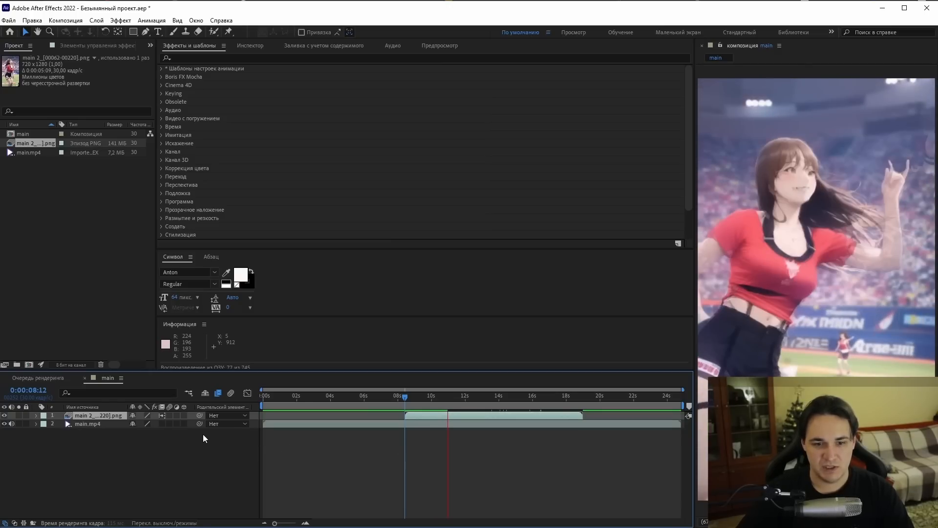
{"action": "left_click", "coordinate": [163, 415]}
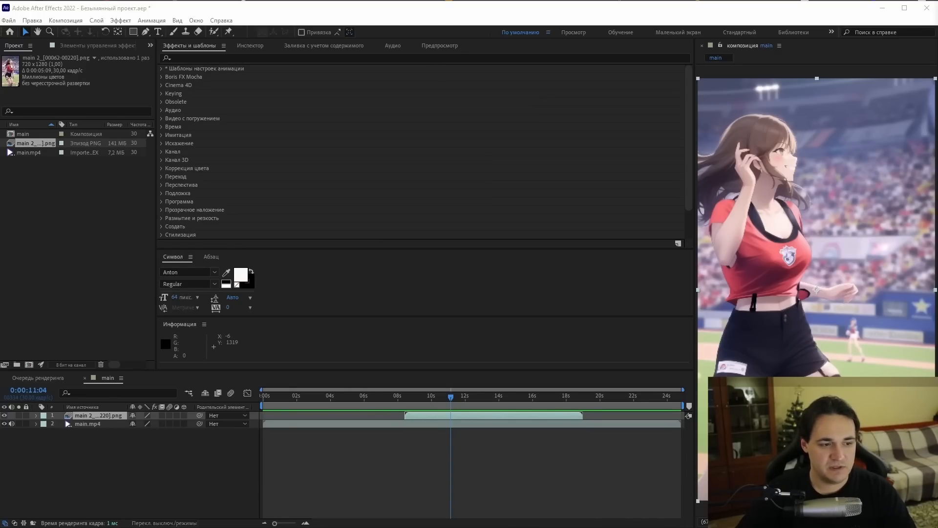
Move the PNG sequence layer to start at about 22 seconds and set the current time to 0:00:03:18.
{"action": "left_click", "coordinate": [460, 416]}
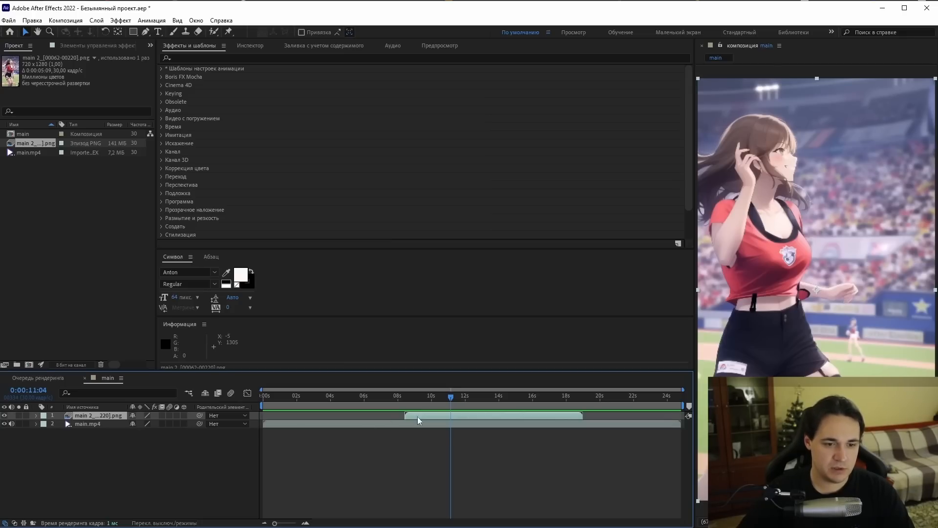
{"action": "left_click_drag", "start_coordinate": [440, 400], "coordinate": [323, 399]}
{"action": "left_click_drag", "start_coordinate": [435, 419], "coordinate": [694, 419]}
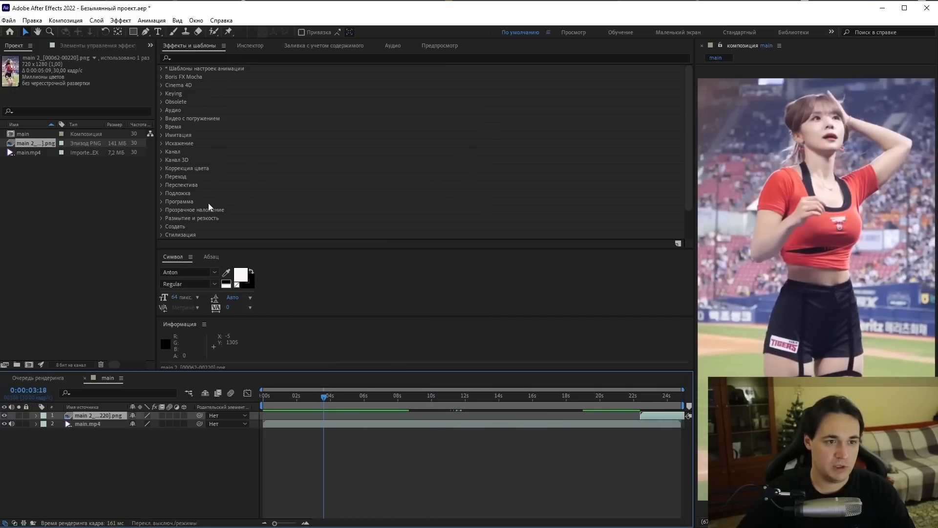
Apply the colour correction effects Автоконтраст (Auto Contrast) and Автоуровни (Auto Levels) to the main.mp4 layer.
{"action": "left_click", "coordinate": [196, 172]}
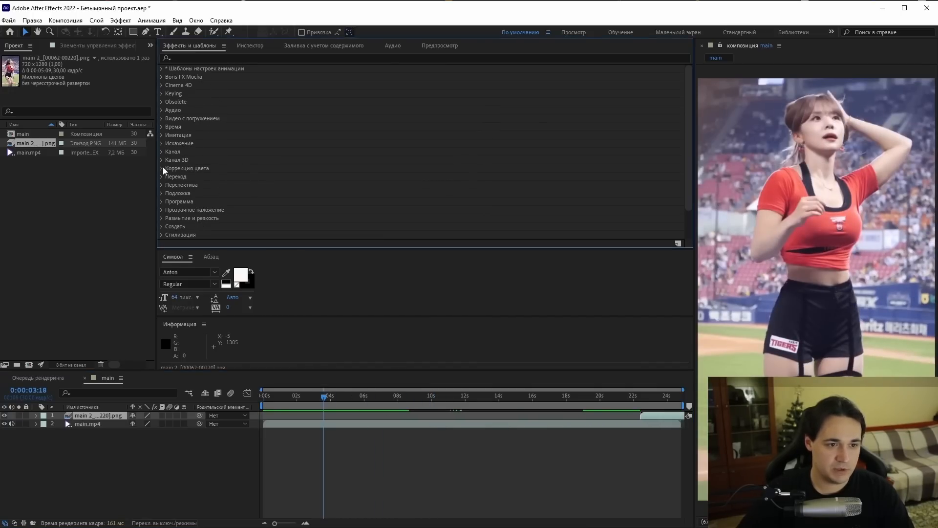
{"action": "left_click", "coordinate": [162, 168]}
{"action": "left_click_drag", "start_coordinate": [194, 79], "coordinate": [757, 184]}
{"action": "left_click_drag", "start_coordinate": [198, 85], "coordinate": [792, 177]}
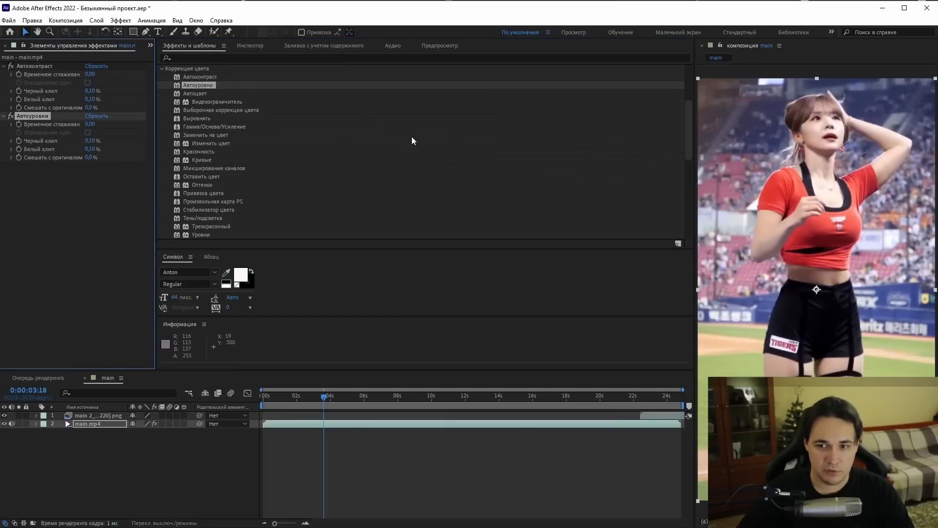
Apply the effects Автоцвет (Auto Color) and Контурная резкость (Unsharp Mask) to the main.mp4 layer, with the sharpening amount (Величина) set to 113.
{"action": "left_click_drag", "start_coordinate": [195, 94], "coordinate": [777, 196]}
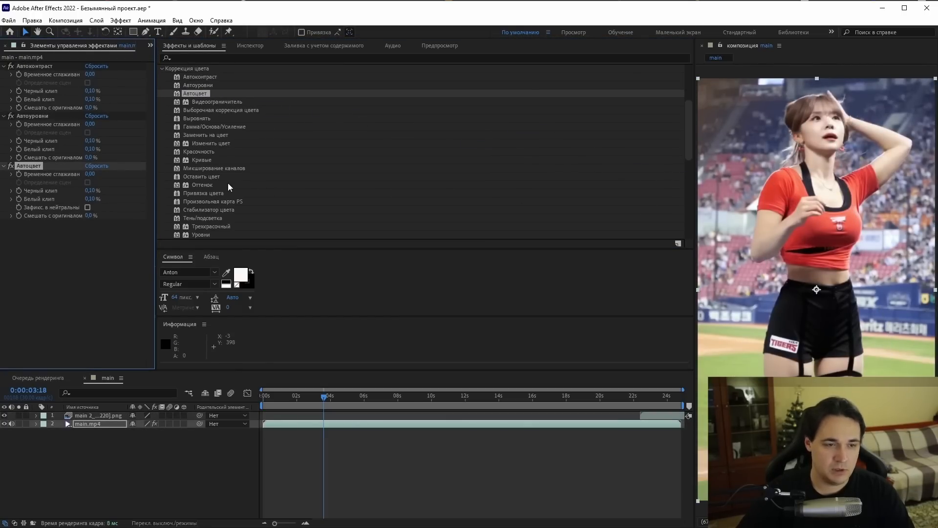
{"action": "left_click", "coordinate": [162, 69]}
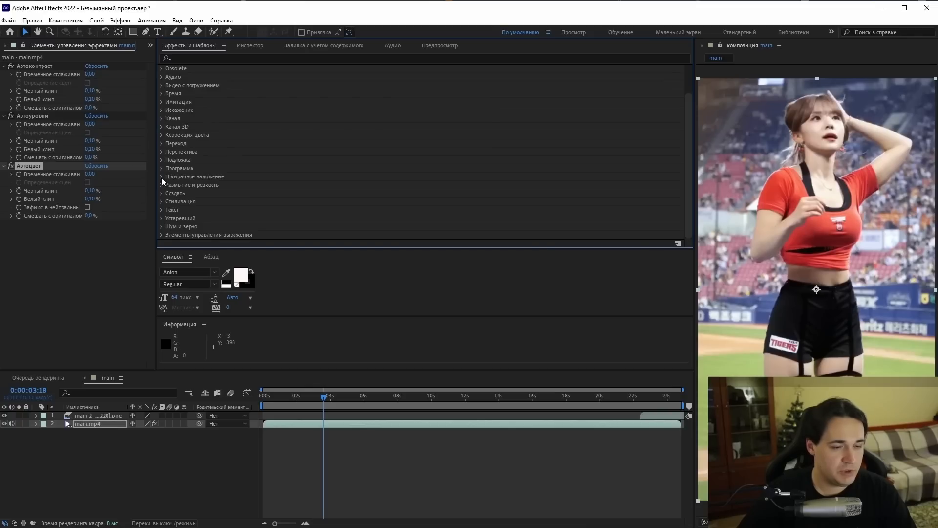
{"action": "left_click", "coordinate": [163, 185]}
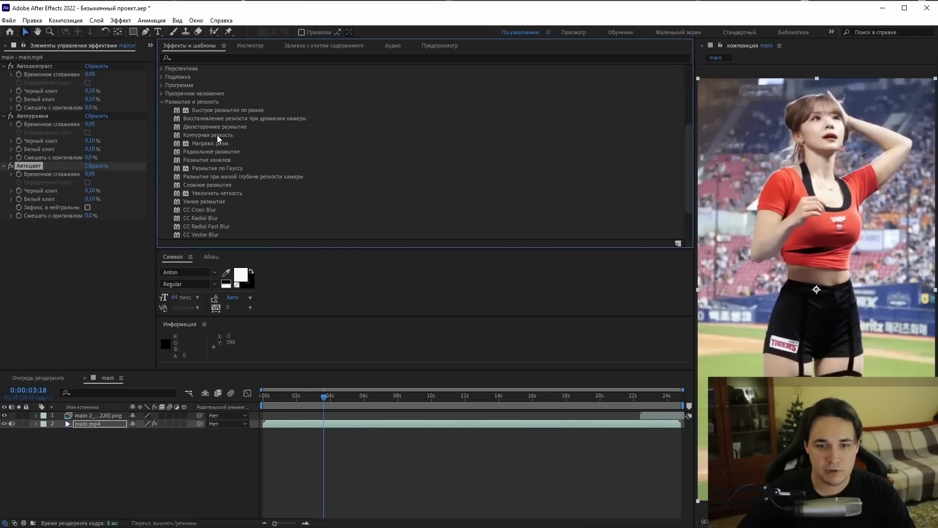
{"action": "left_click_drag", "start_coordinate": [218, 139], "coordinate": [782, 196]}
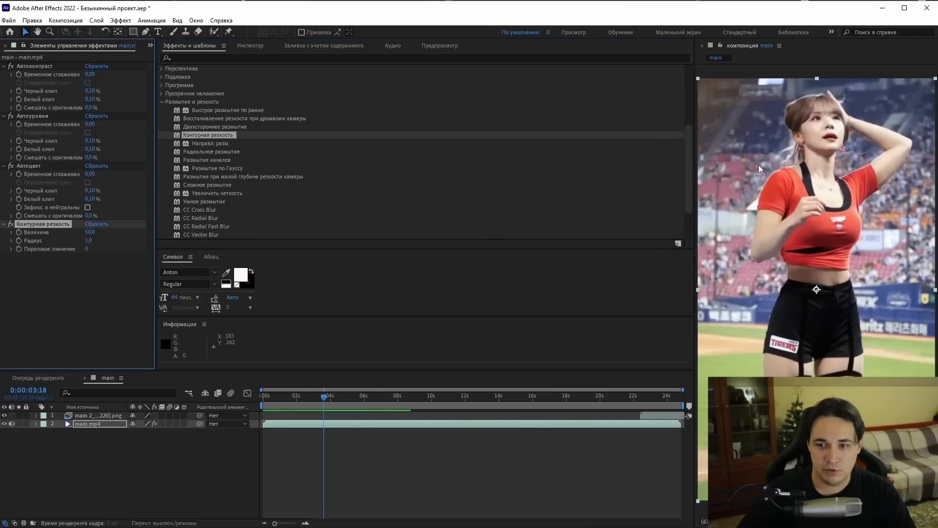
{"action": "left_click_drag", "start_coordinate": [90, 232], "coordinate": [116, 230]}
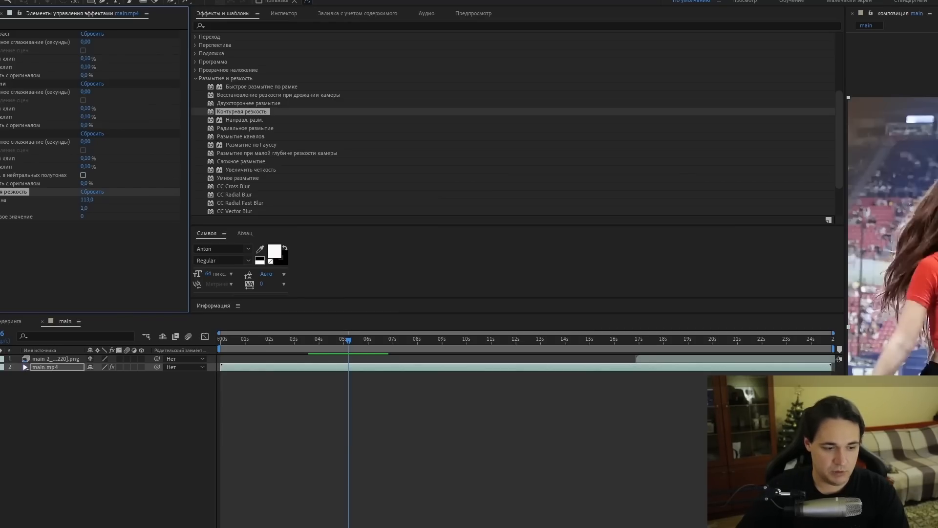
Switch to the Stable Diffusion img2img batch page in the browser.
{"action": "key", "text": "alt+Tab"}
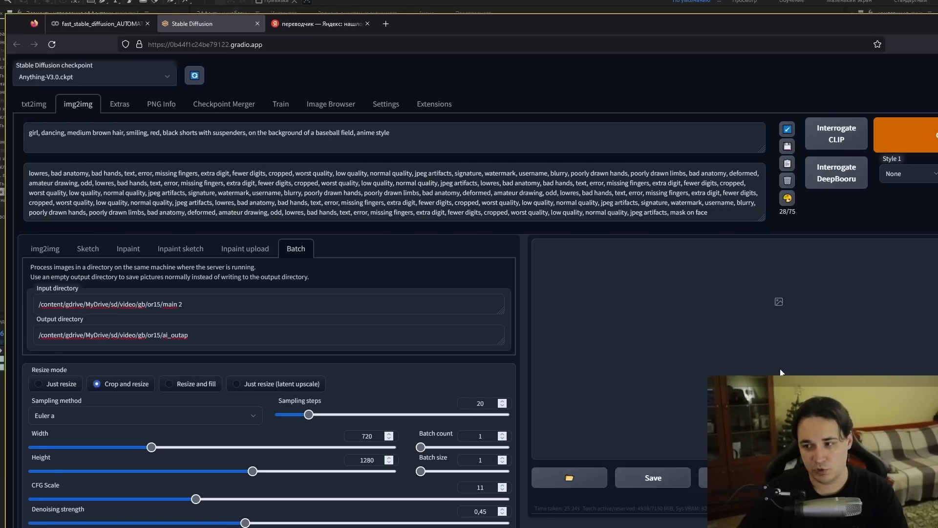